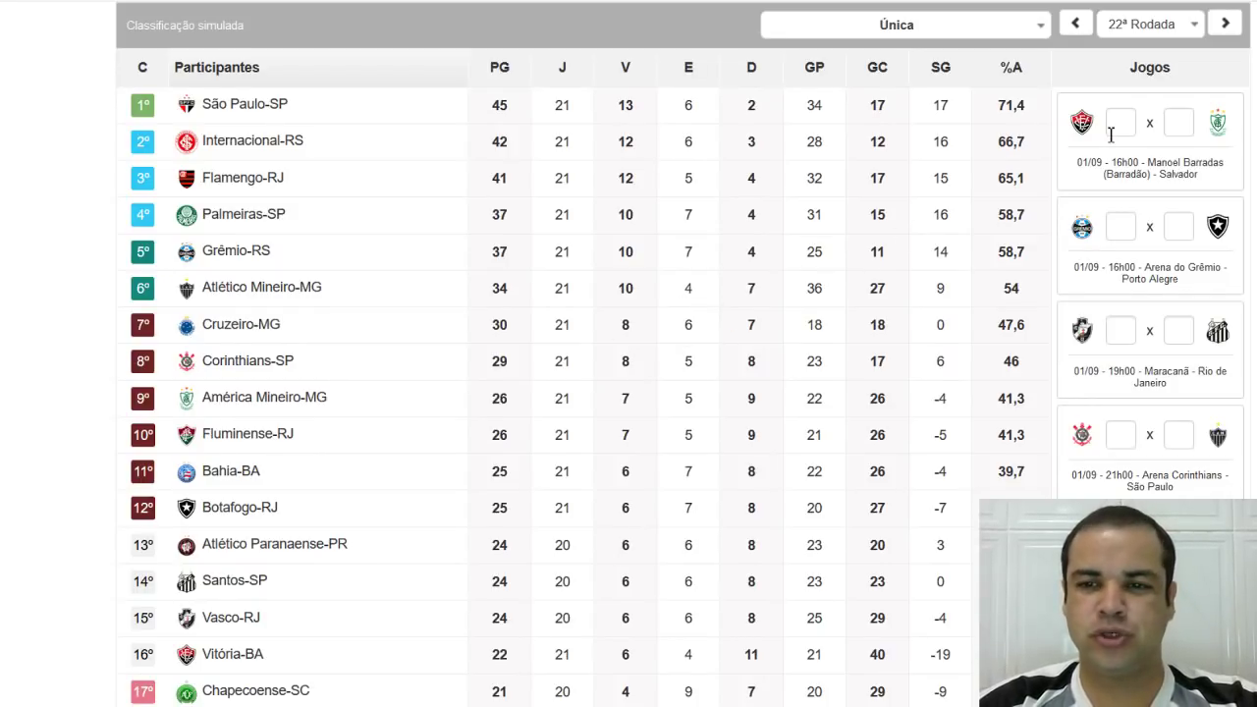
# Review the 21ª Rodada results together with the full simulated standings and the classification legend
pyautogui.click(1080, 26)
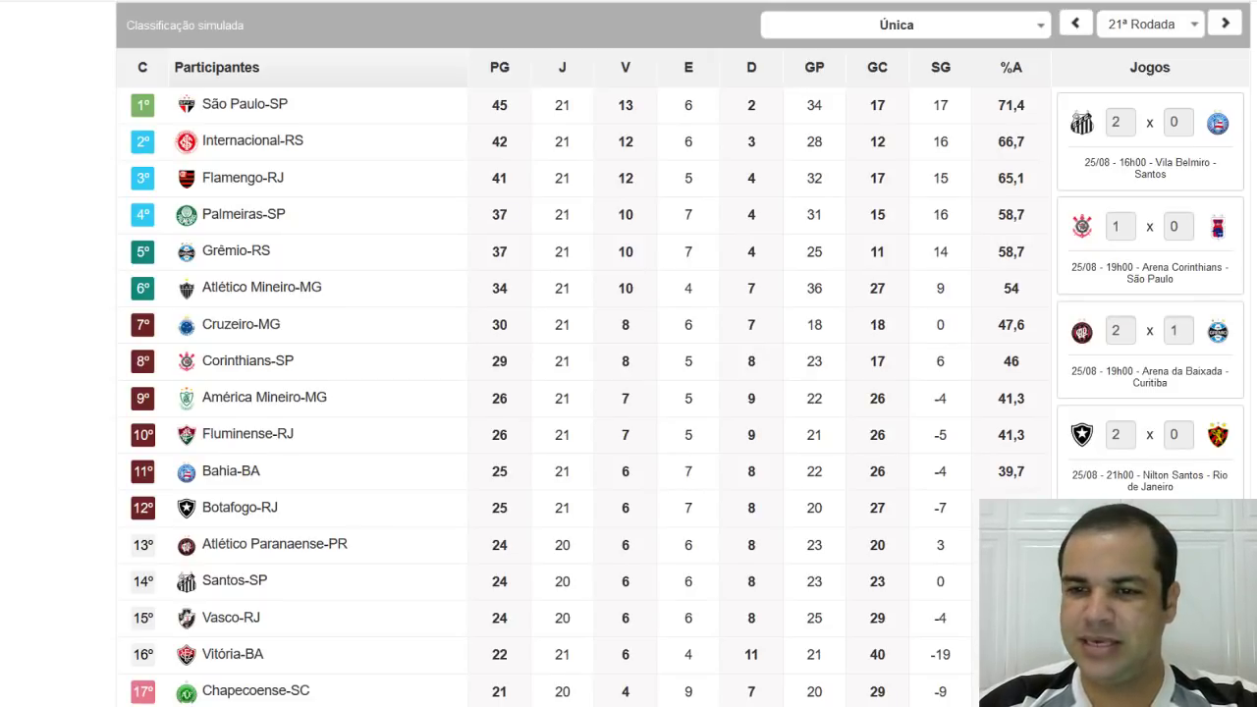
pyautogui.scroll(-1, 628, 393)
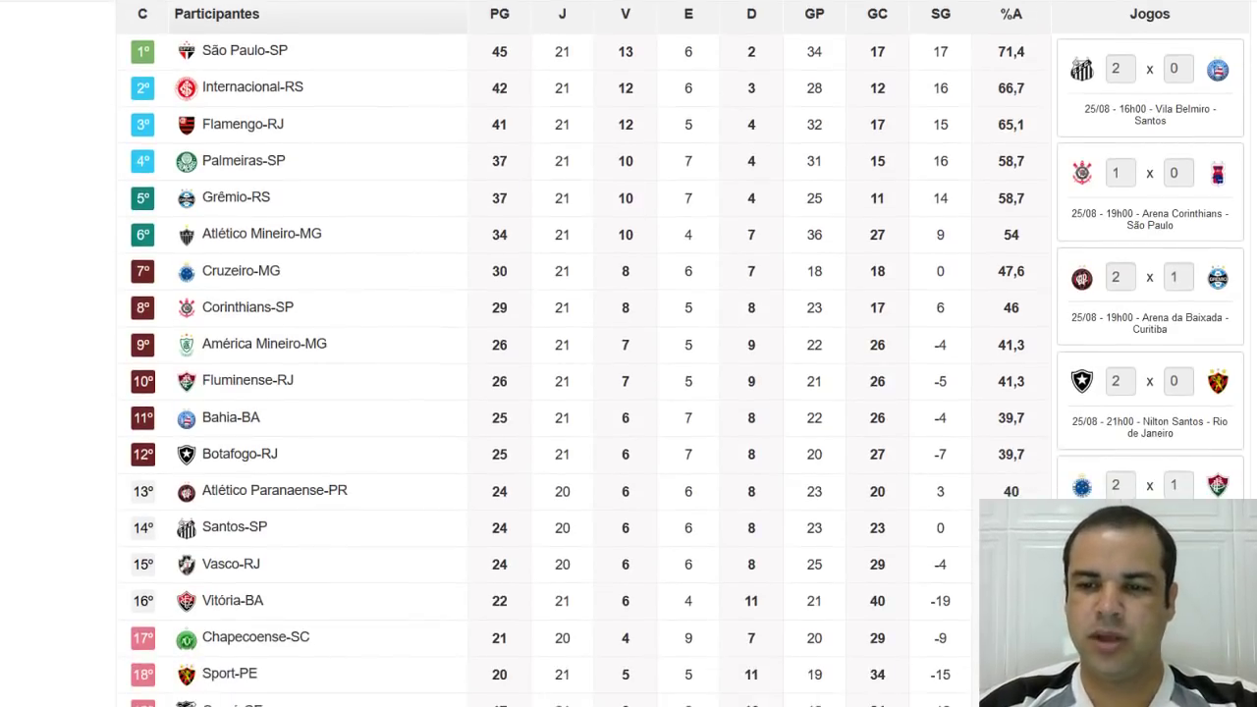
pyautogui.scroll(-1, 628, 393)
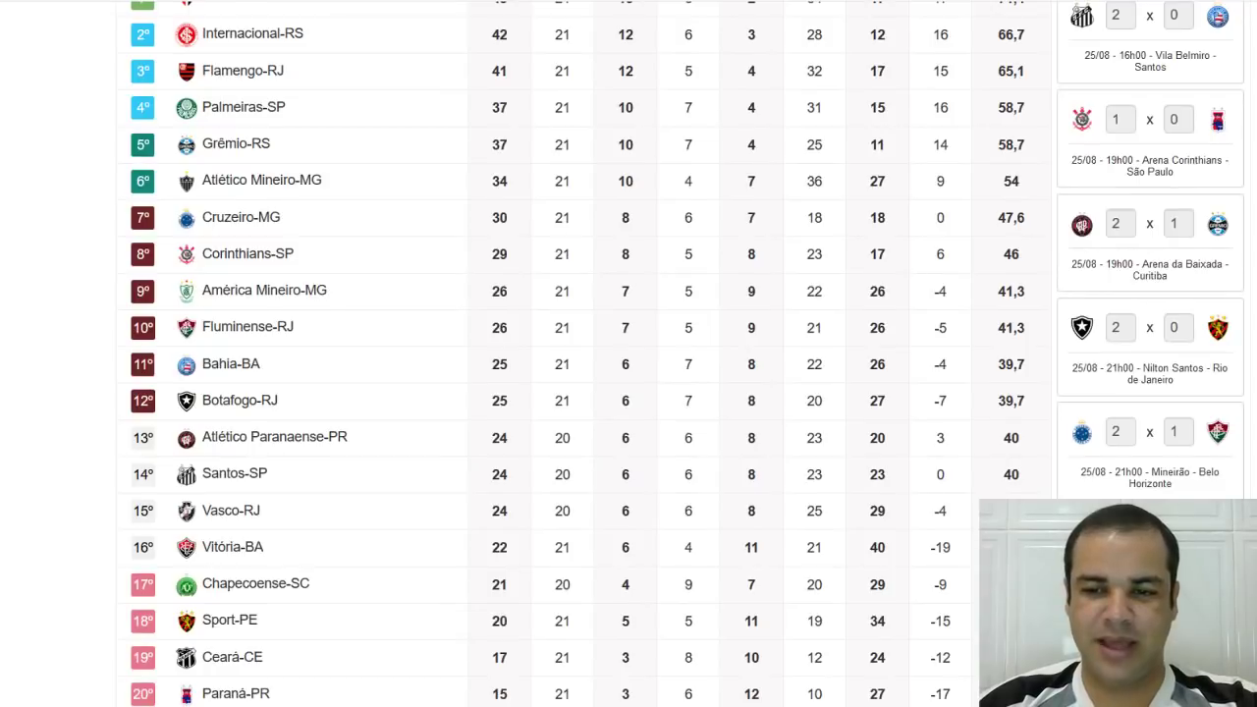
pyautogui.scroll(-3, 629, 393)
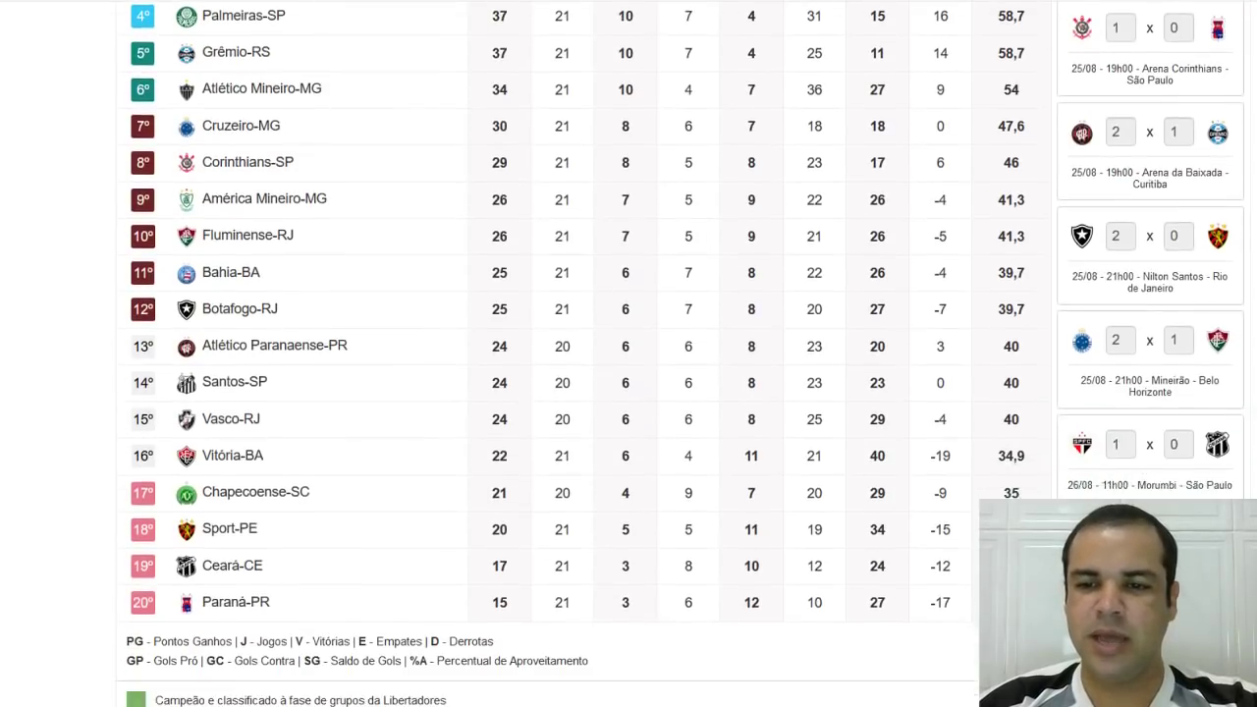
pyautogui.scroll(-1, 629, 393)
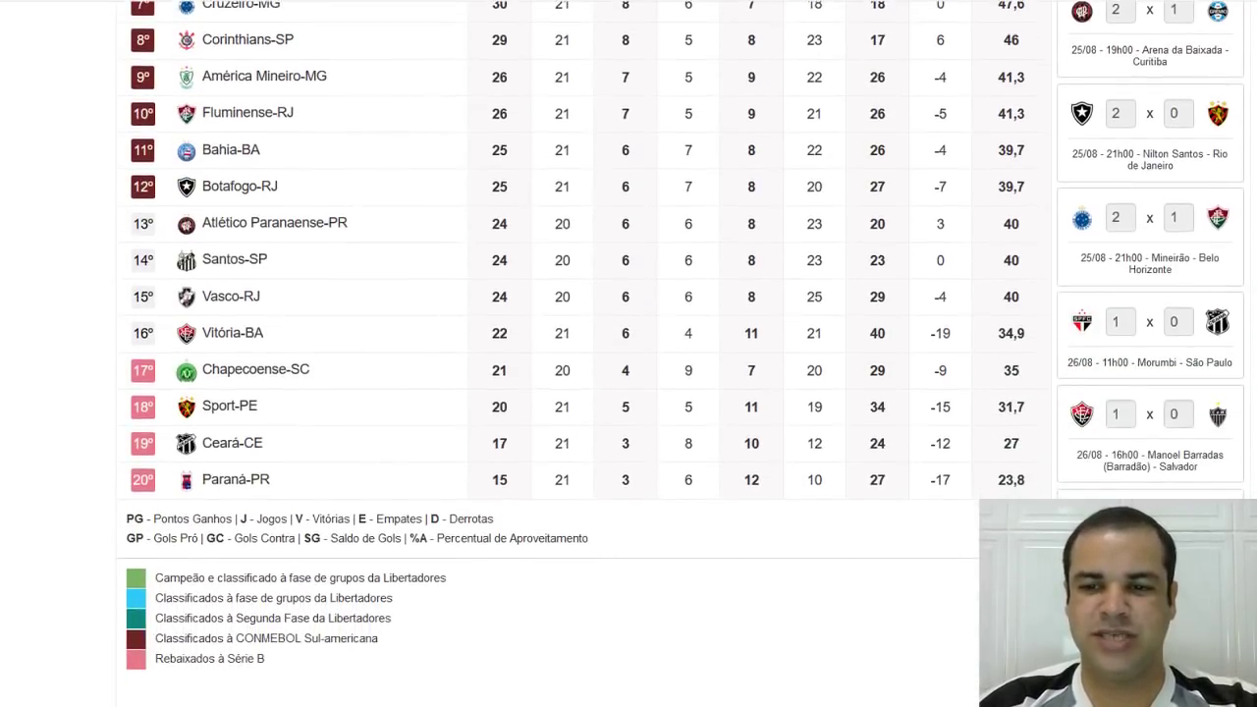
pyautogui.scroll(-2, 629, 392)
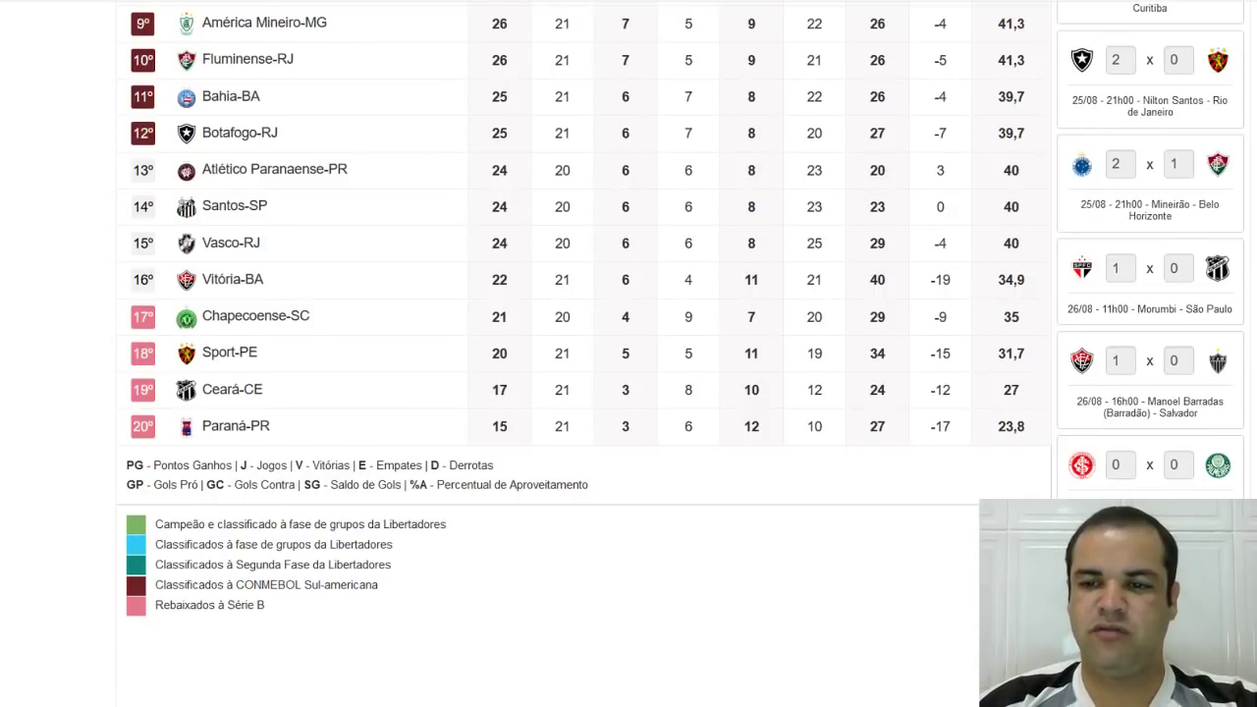
pyautogui.scroll(-1, 628, 393)
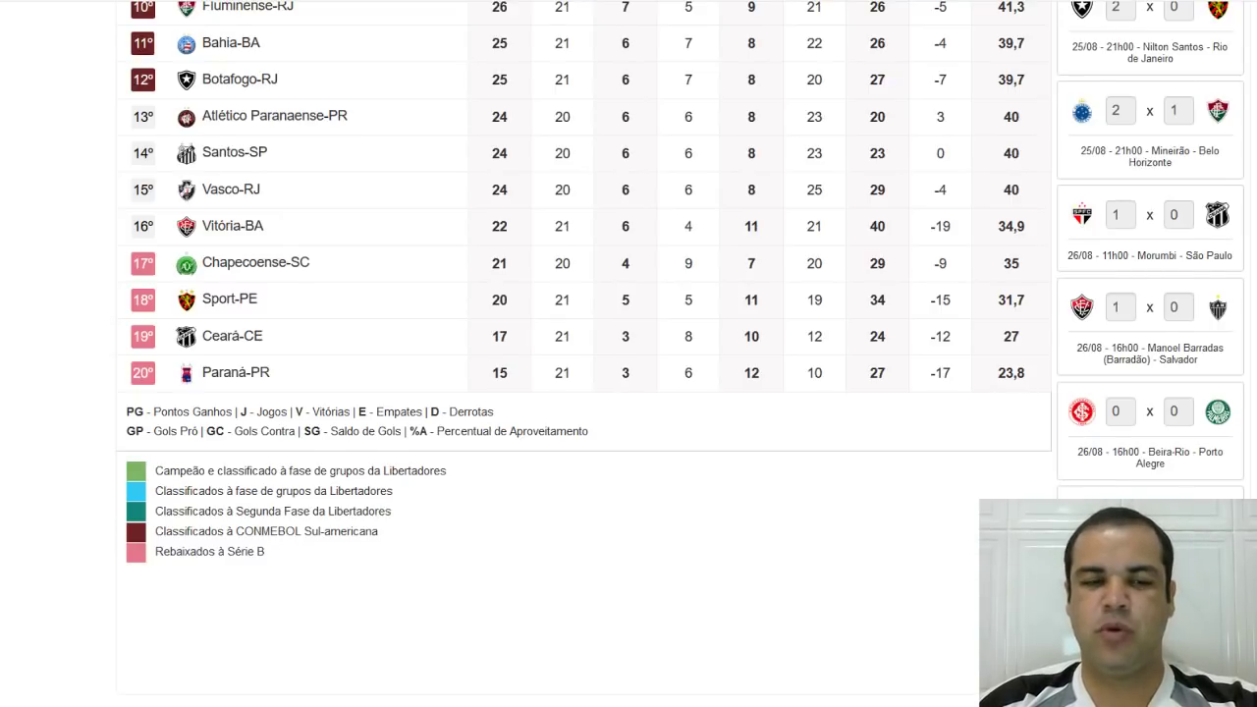
pyautogui.scroll(3, 589, 353)
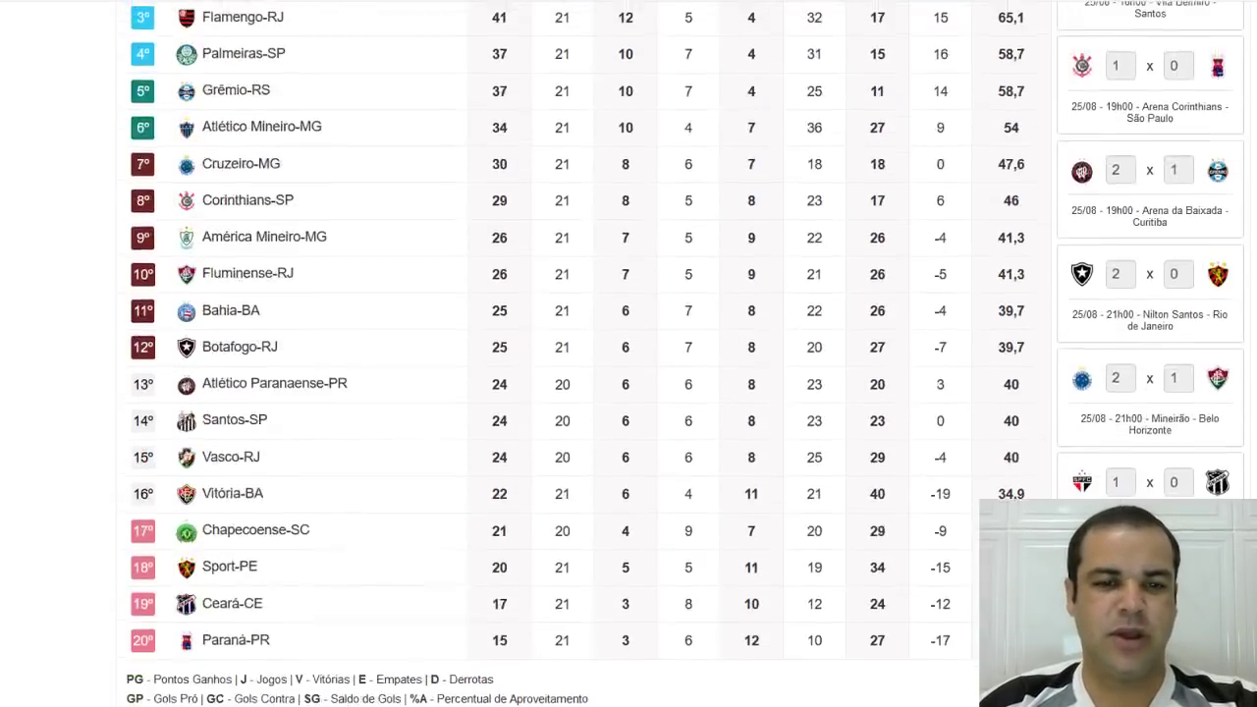
pyautogui.scroll(2, 589, 353)
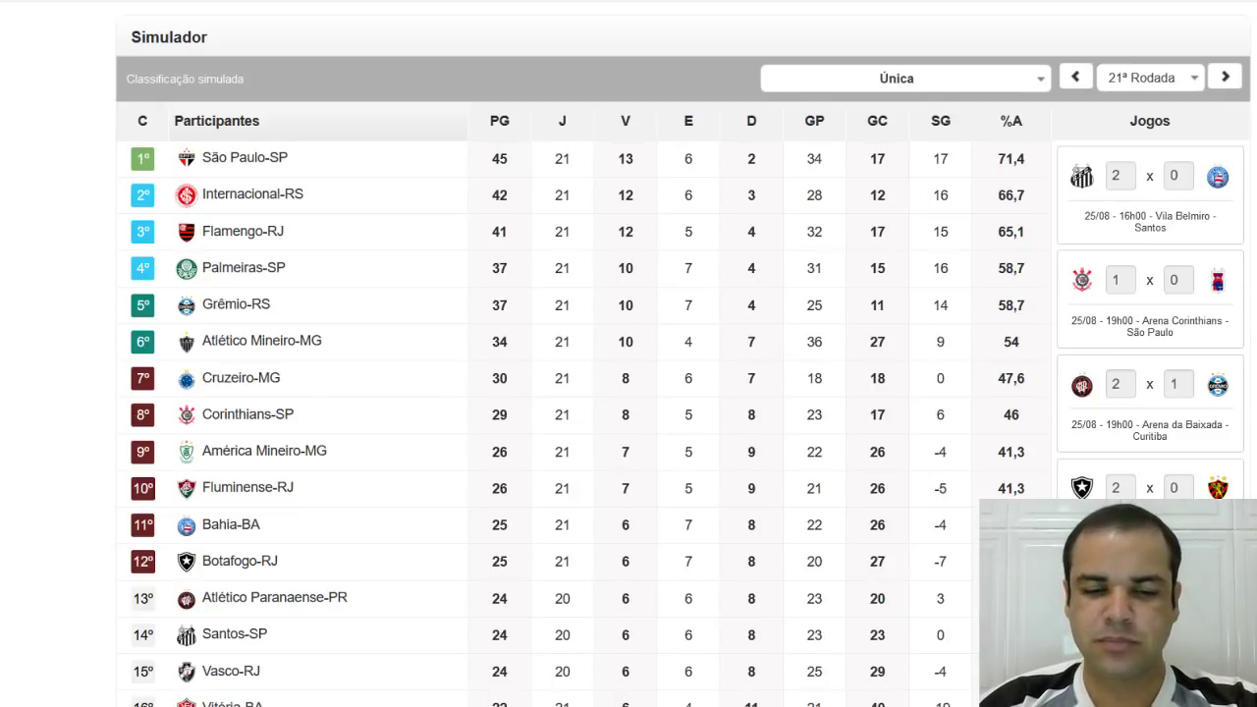
pyautogui.scroll(-3, 628, 393)
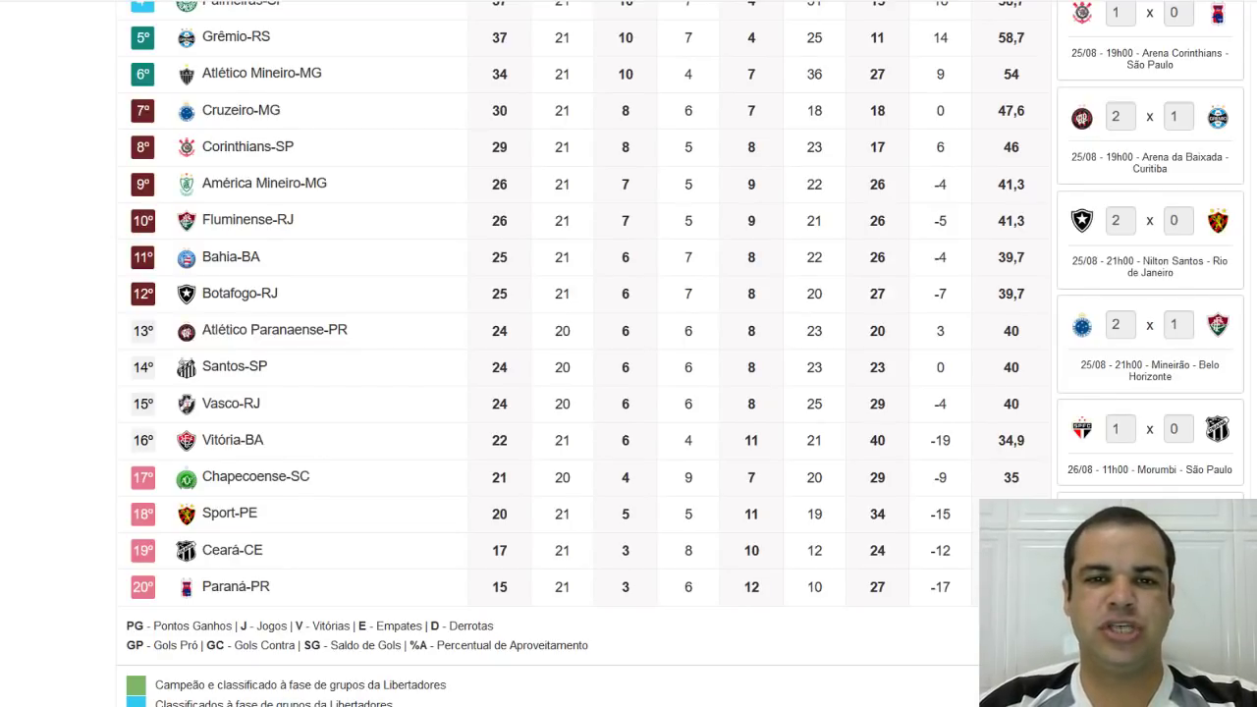
pyautogui.scroll(4, 629, 354)
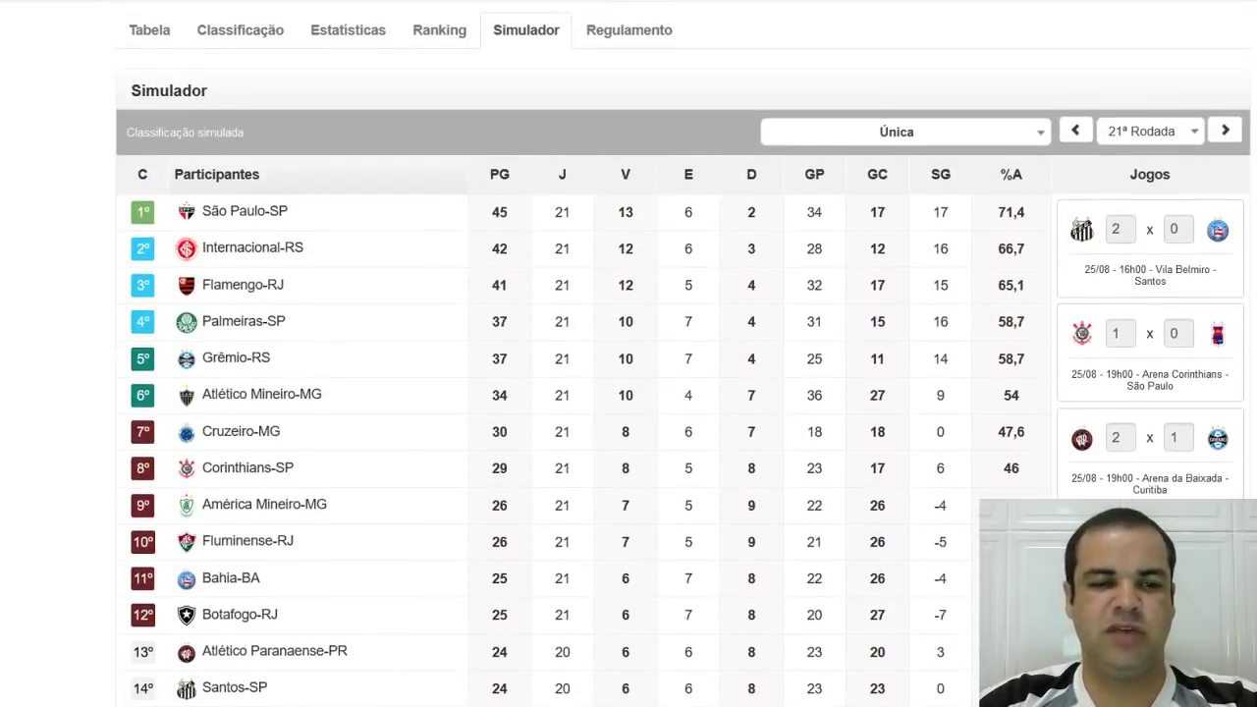
# Switch the simulator to 22ª Rodada and enter a 1 x 0 score for Vitória against América Mineiro
pyautogui.click(1225, 132)
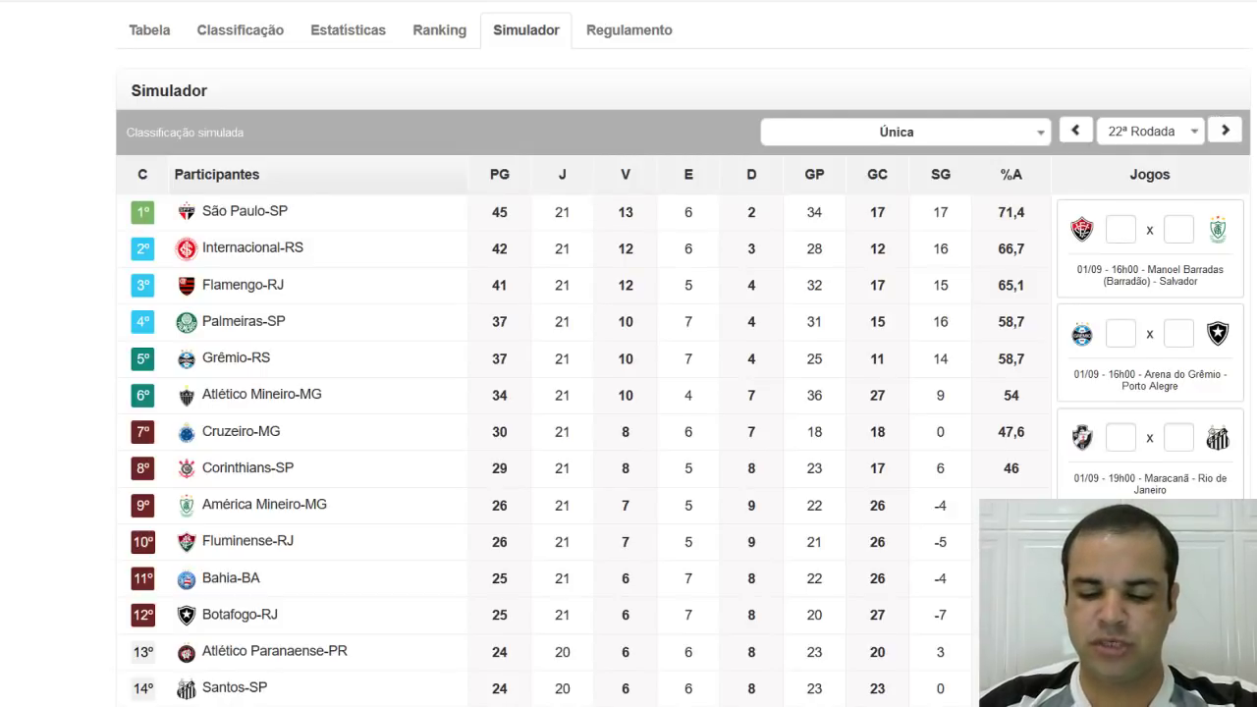
pyautogui.scroll(-2, 628, 354)
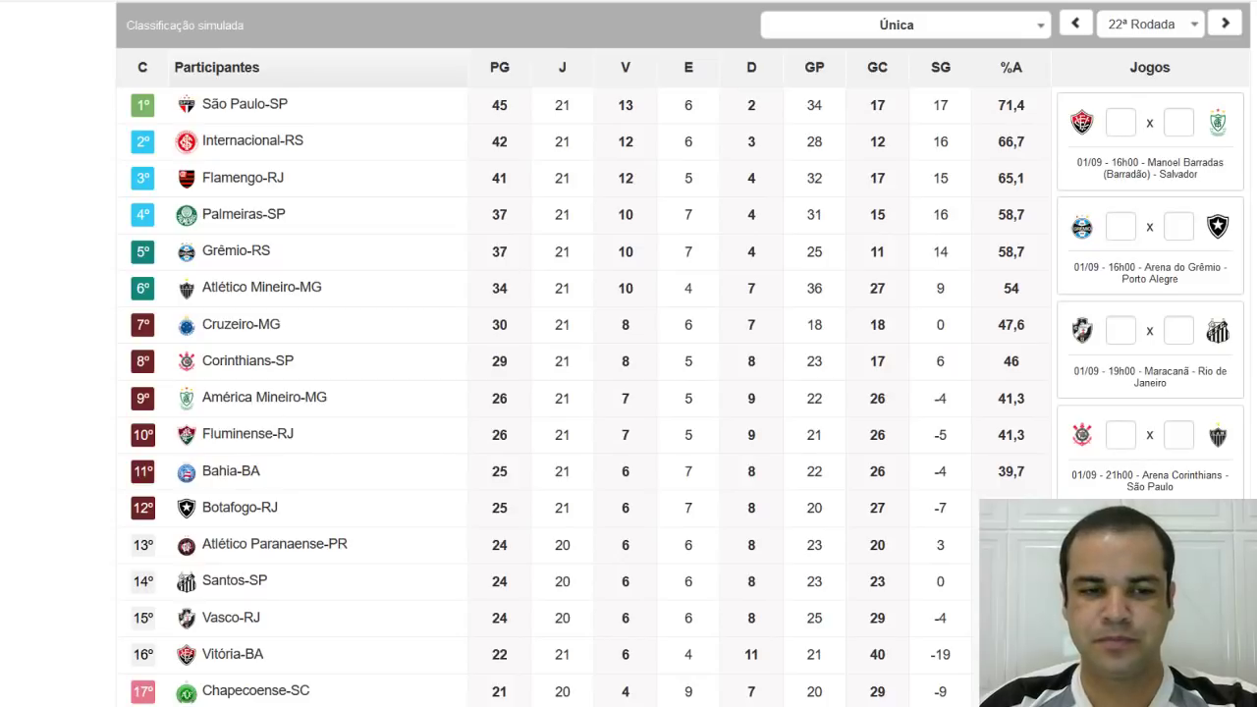
pyautogui.scroll(-1, 628, 354)
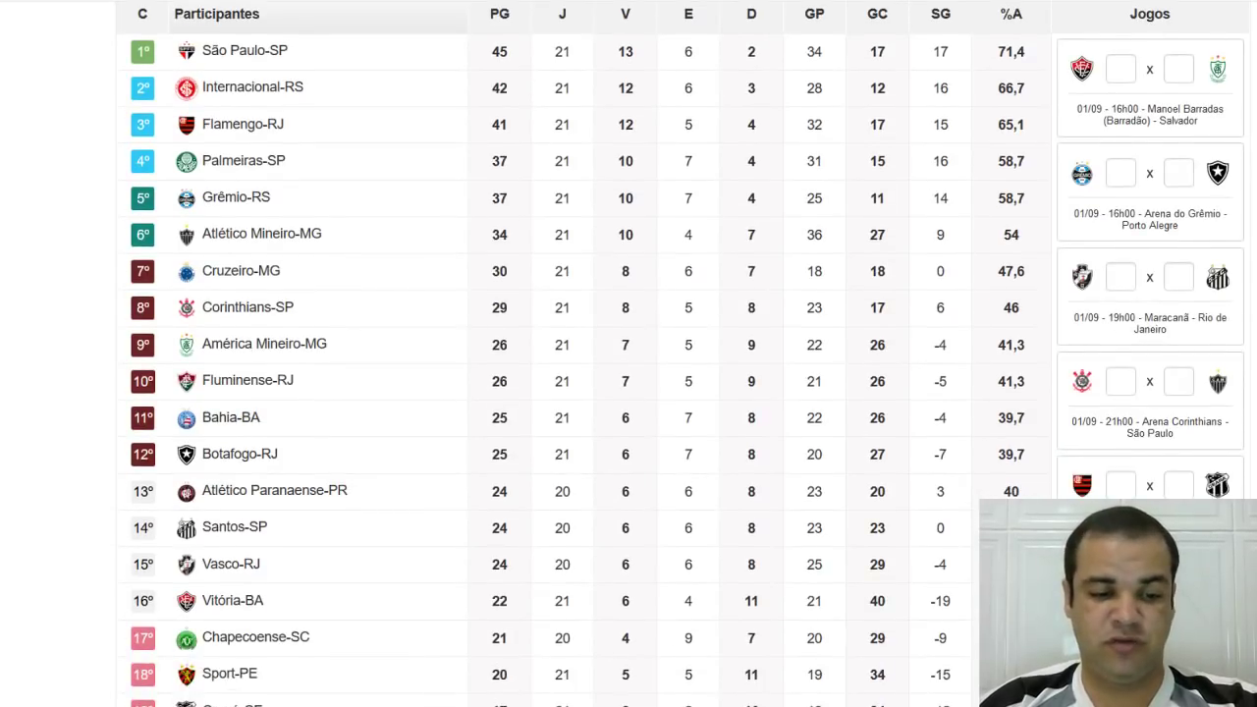
pyautogui.scroll(-1, 629, 354)
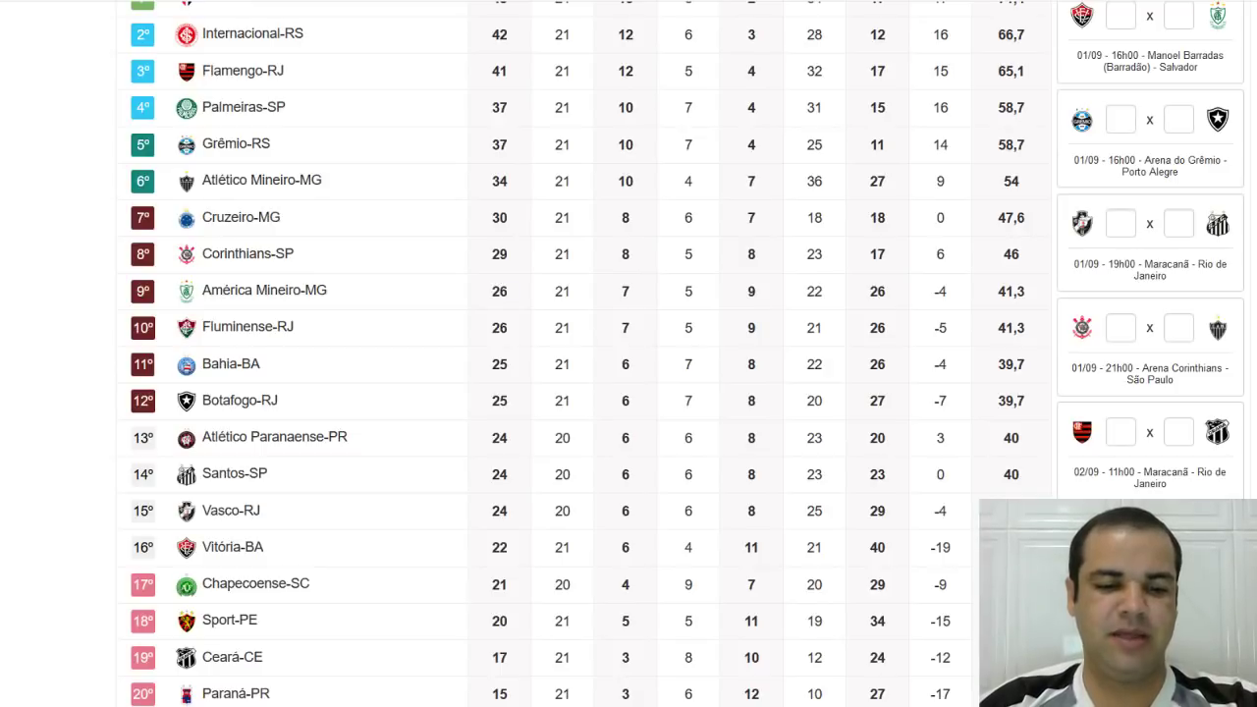
pyautogui.scroll(1, 688, 353)
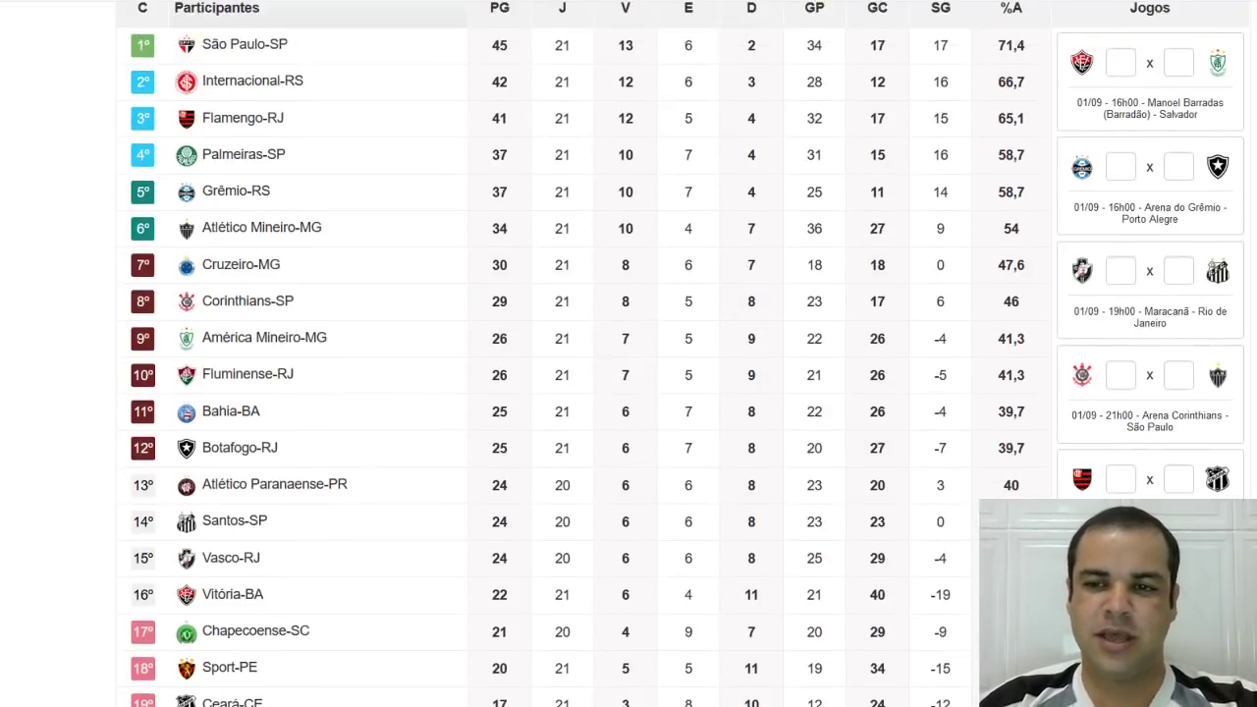
pyautogui.click(1131, 70)
pyautogui.write('1')
pyautogui.click(1189, 67)
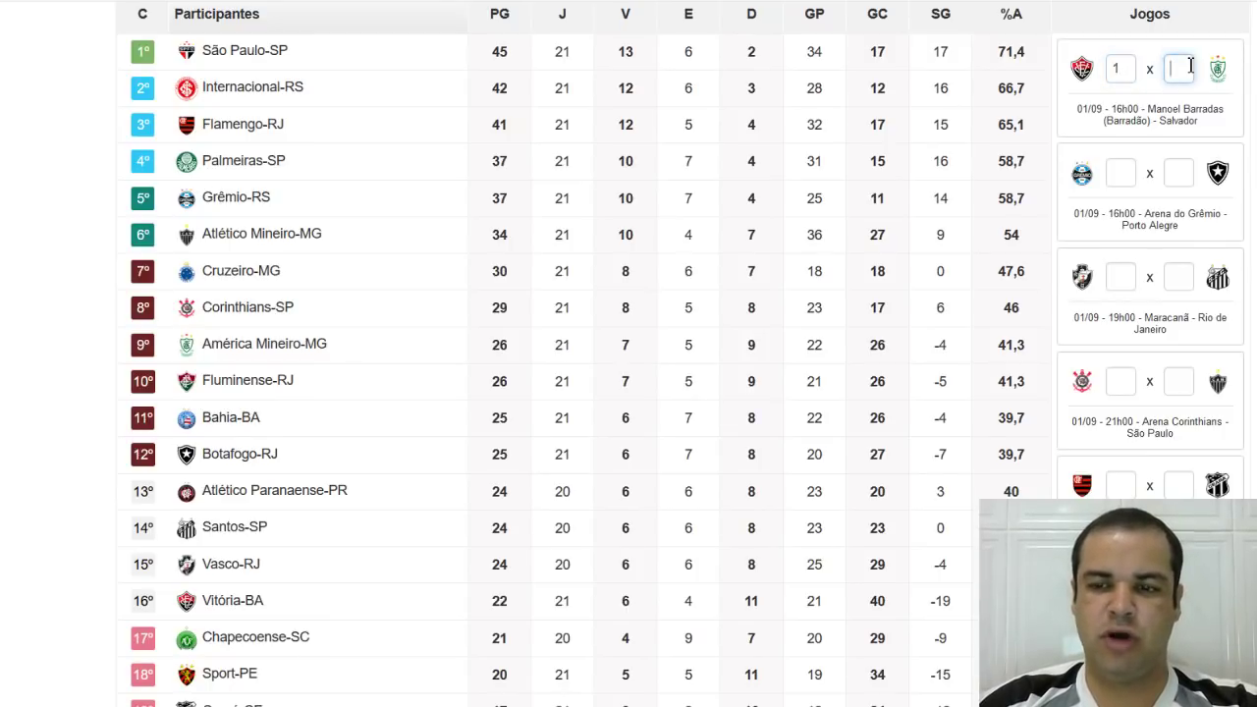
pyautogui.write('0')
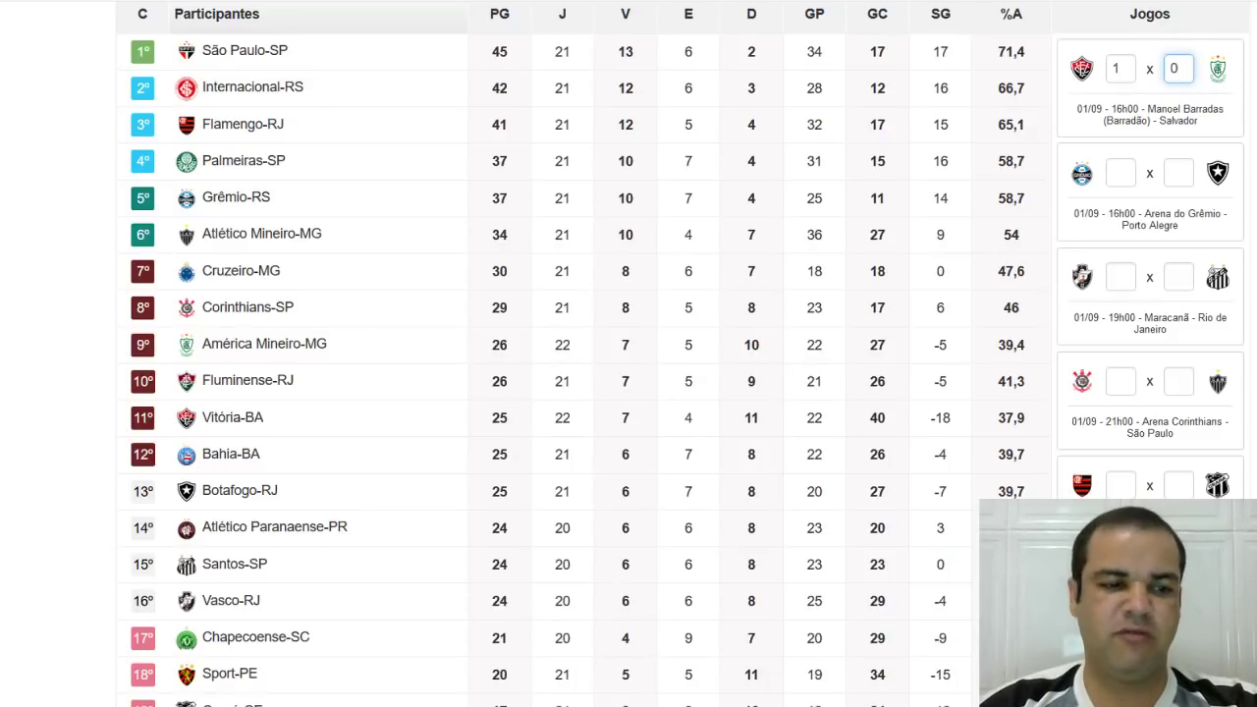
# Enter a 2 x 1 score for Grêmio against Botafogo in the 22ª Rodada
pyautogui.scroll(1, 628, 353)
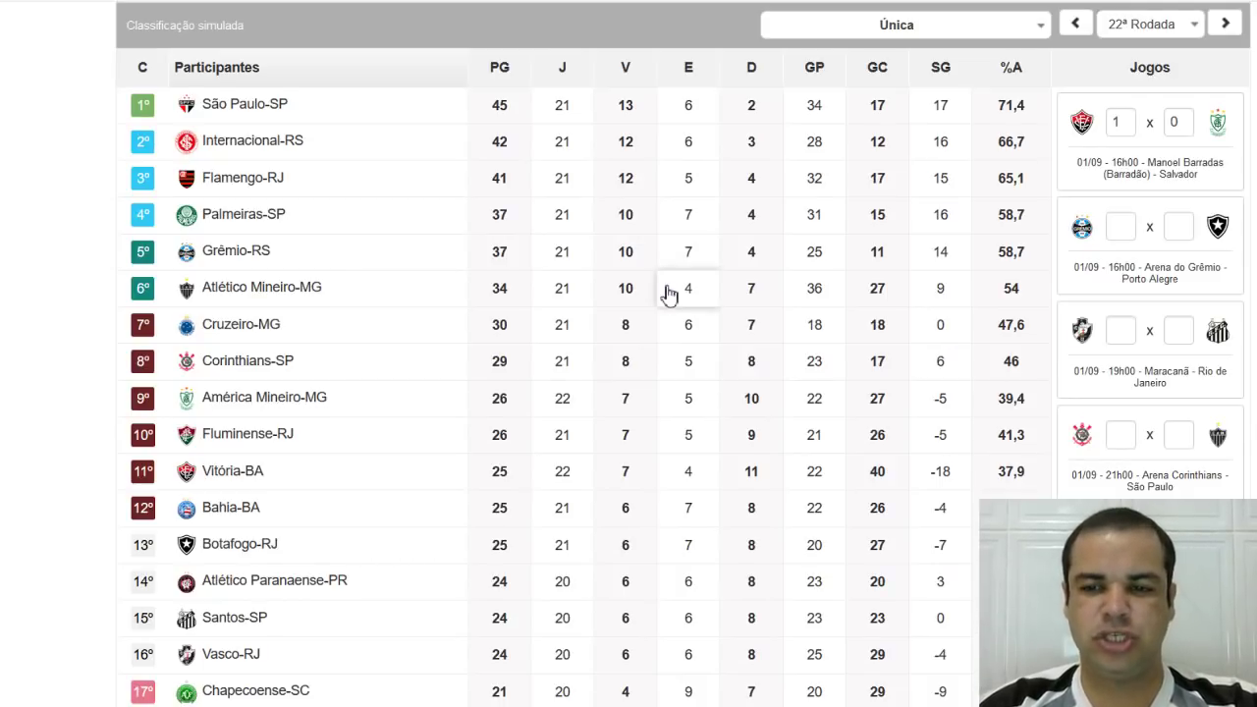
pyautogui.click(1127, 230)
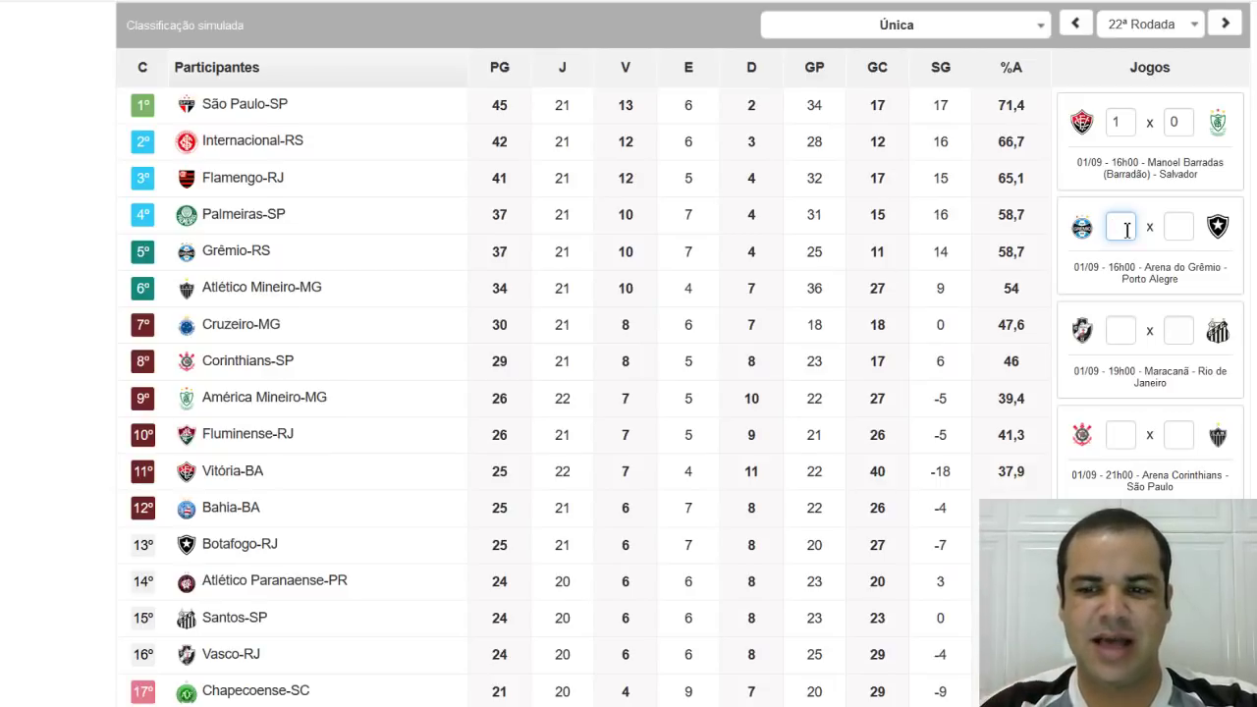
pyautogui.write('2')
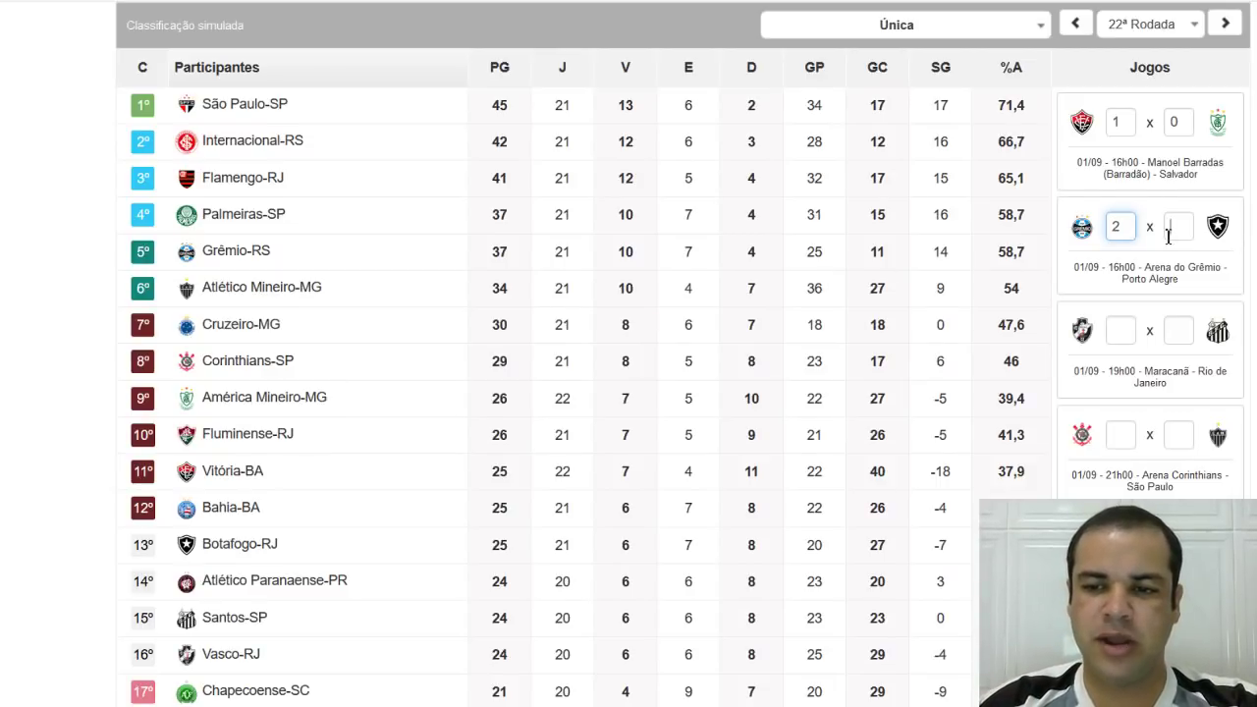
pyautogui.click(1169, 234)
pyautogui.write('1')
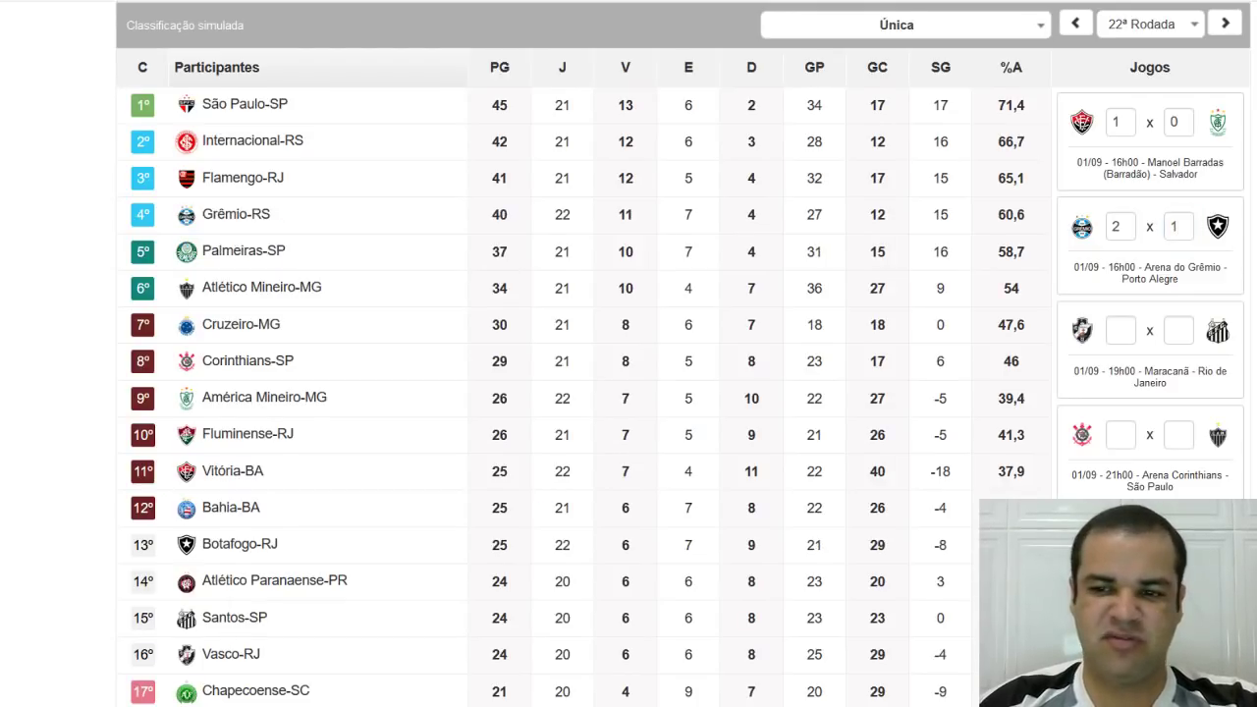
# Enter a 2 x 1 score for Vasco against Santos in the 22ª Rodada
pyautogui.scroll(-1, 629, 353)
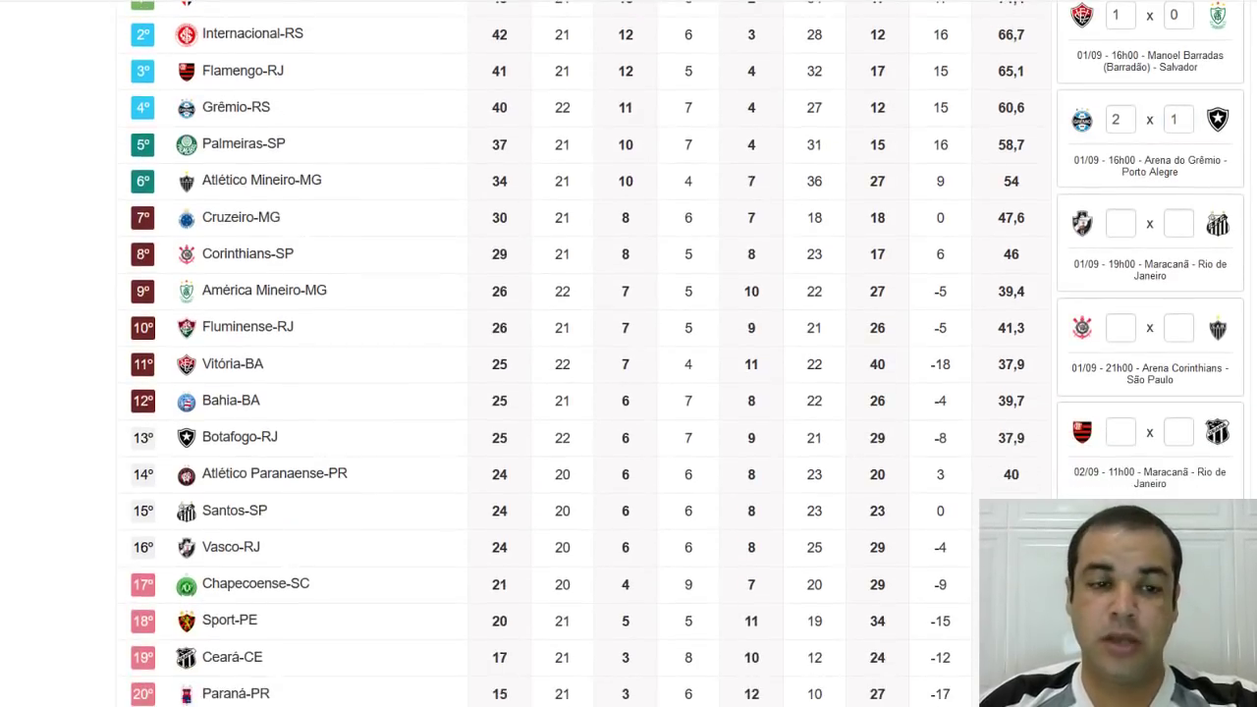
pyautogui.scroll(1, 629, 354)
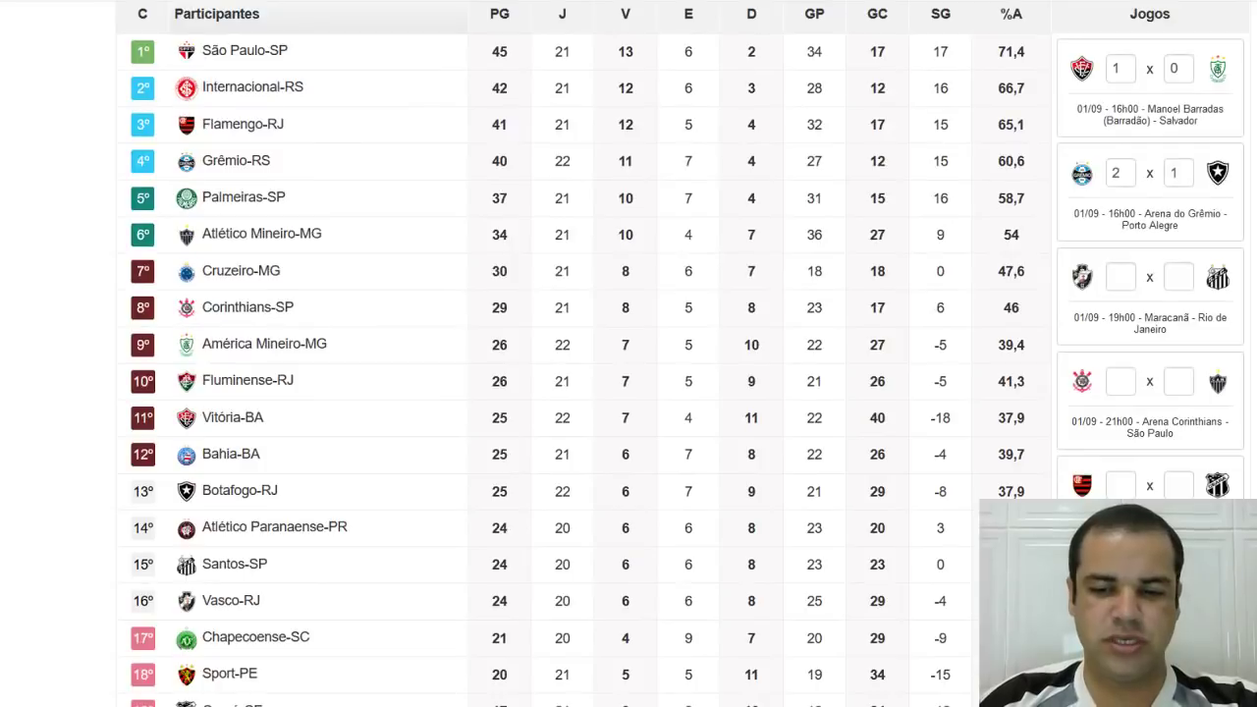
pyautogui.scroll(-1, 629, 354)
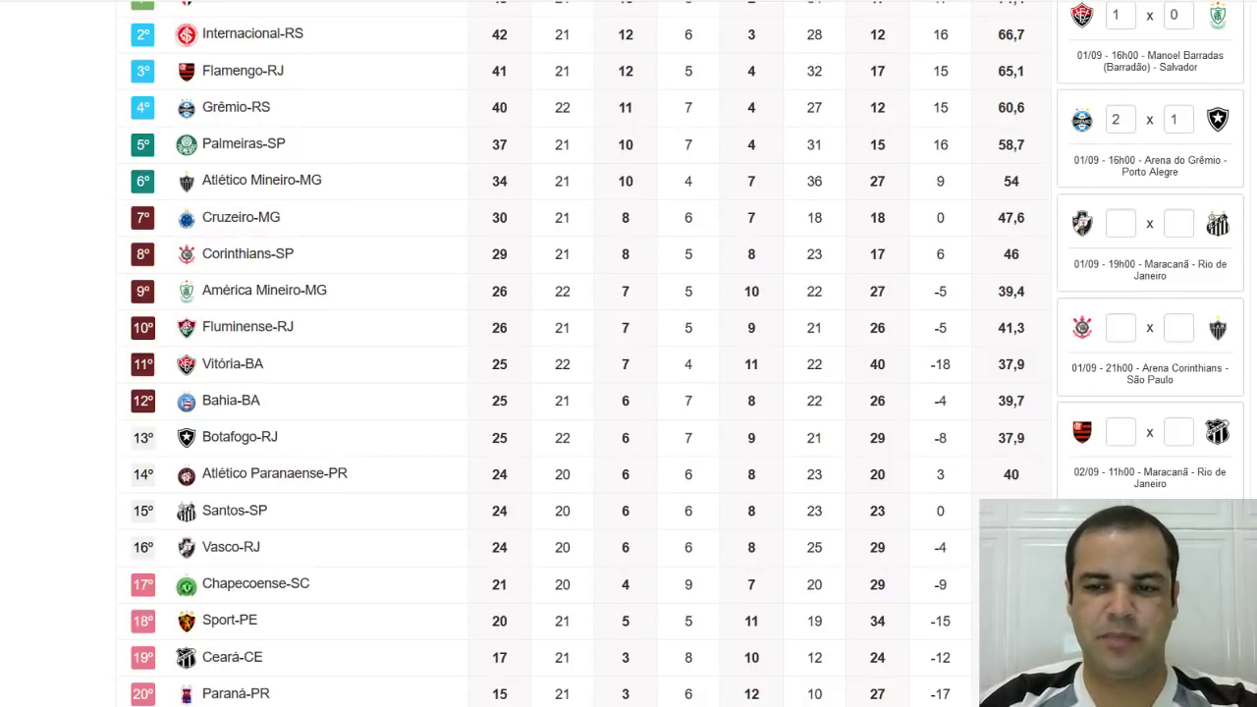
pyautogui.scroll(-1, 628, 353)
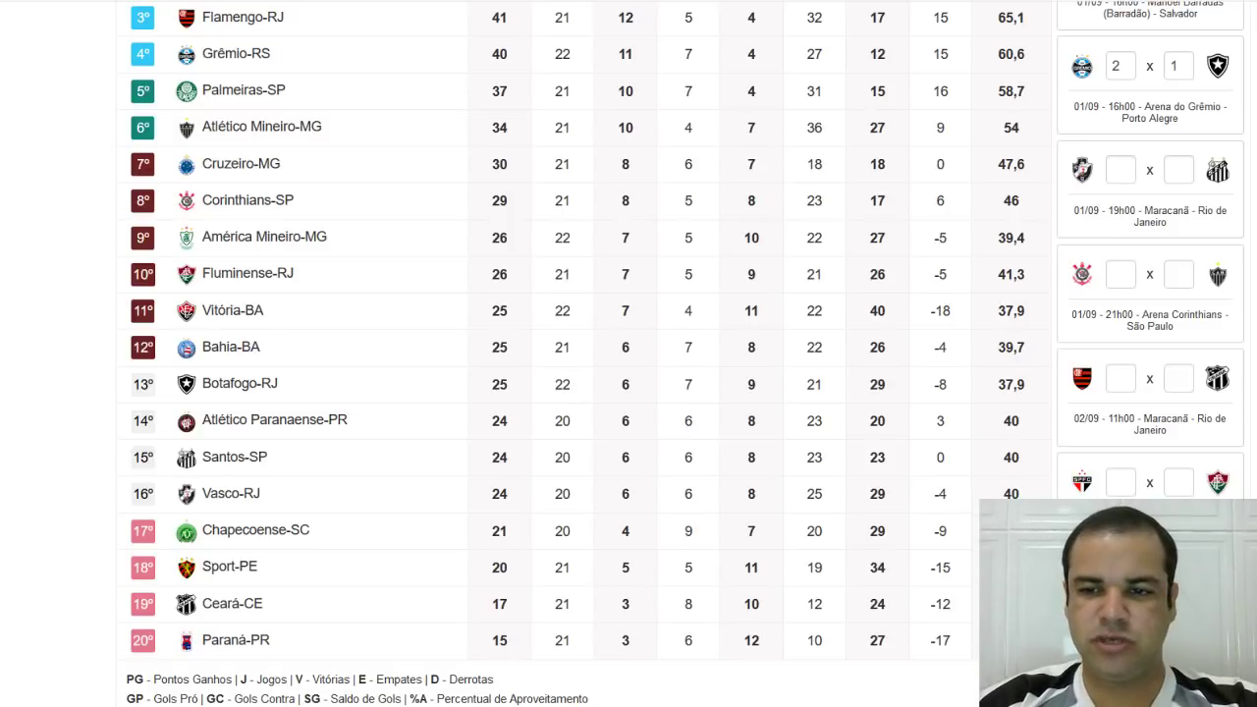
pyautogui.click(1115, 171)
pyautogui.write('2')
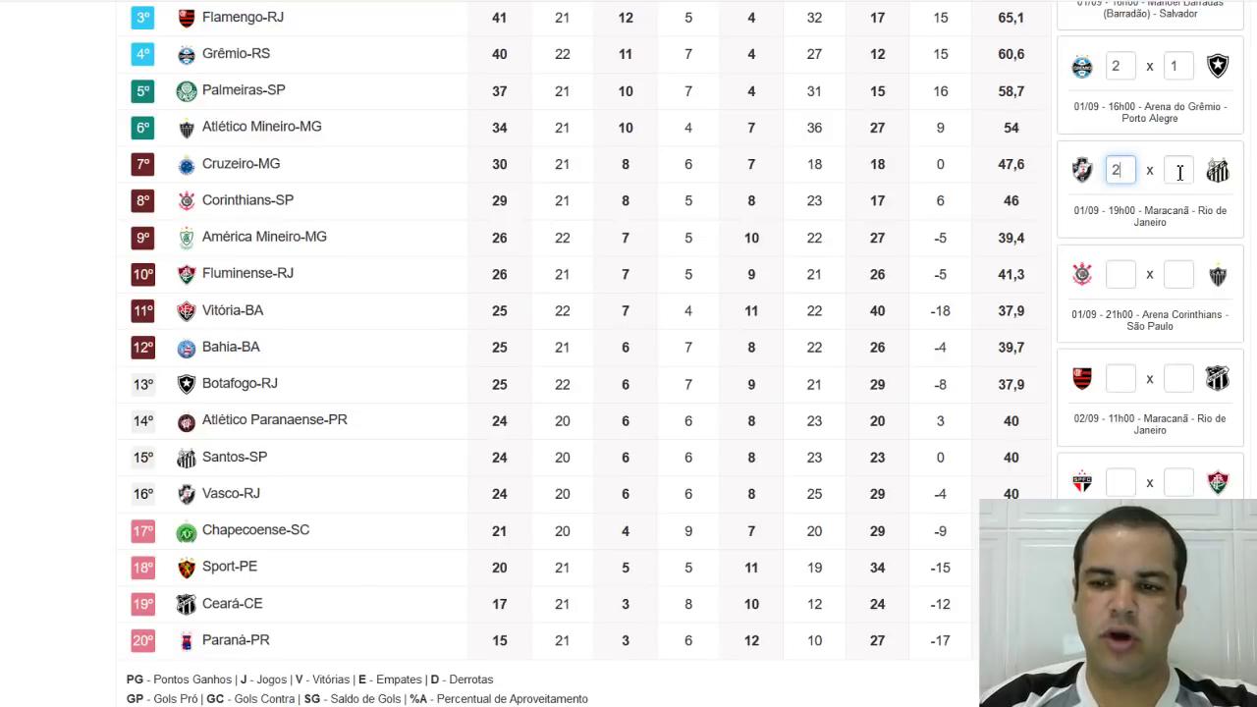
pyautogui.click(1180, 171)
pyautogui.write('1')
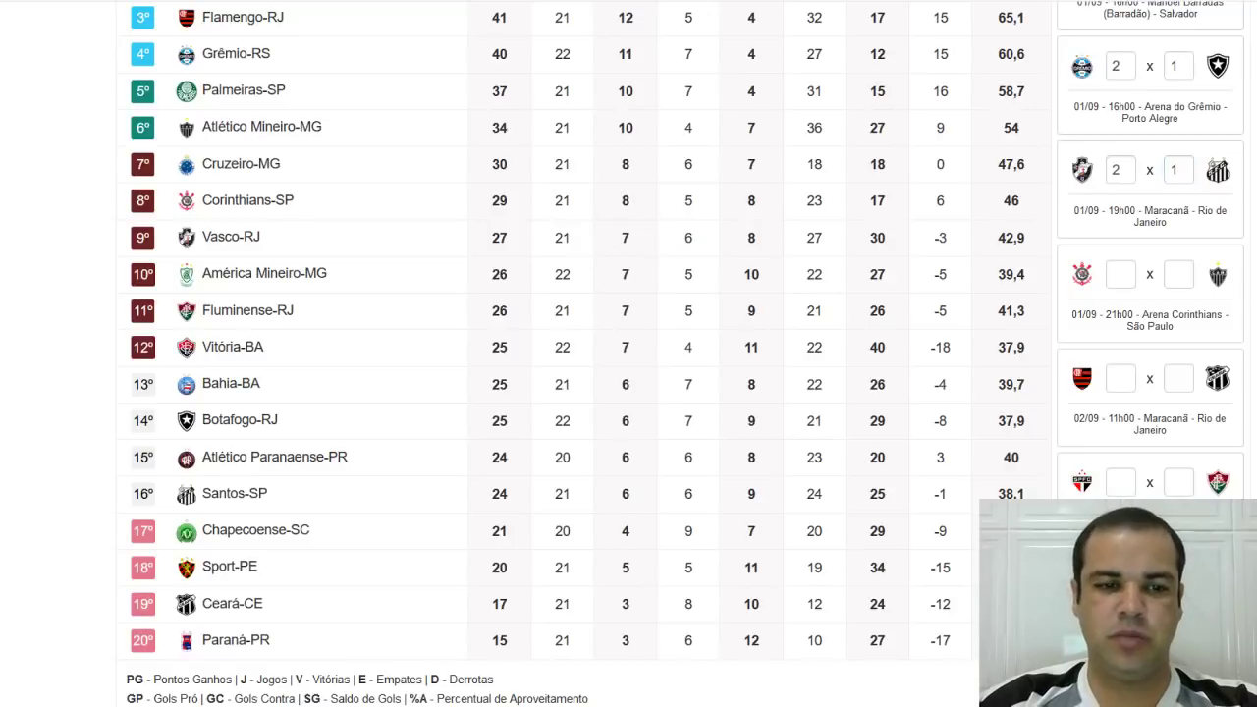
# Enter a 0 x 0 draw for Corinthians against Atlético Mineiro in the 22ª Rodada
pyautogui.scroll(1, 686, 354)
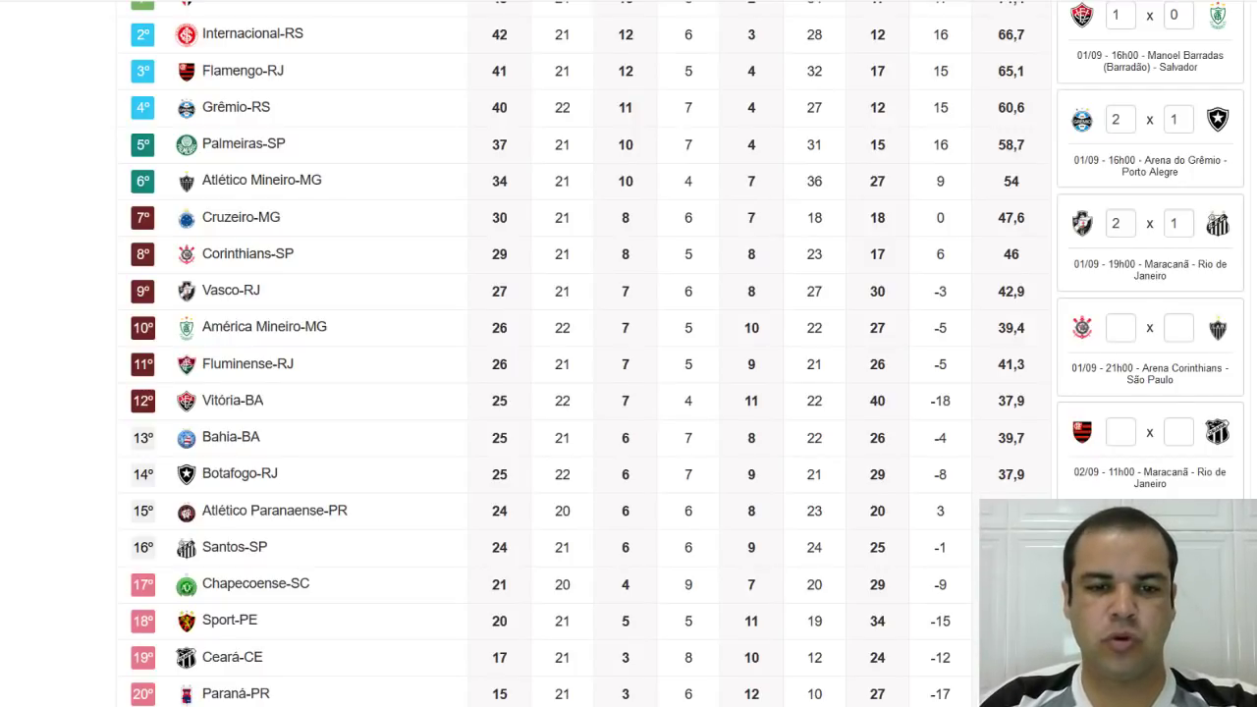
pyautogui.scroll(-1, 629, 353)
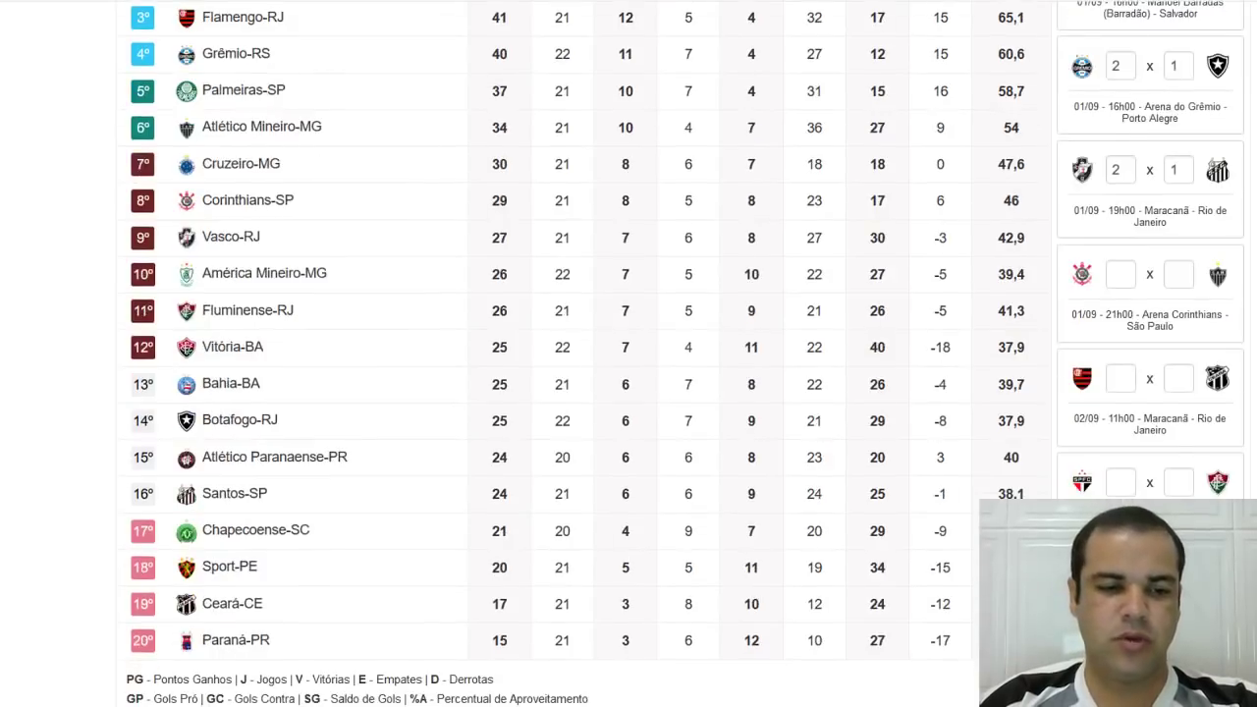
pyautogui.scroll(1, 628, 353)
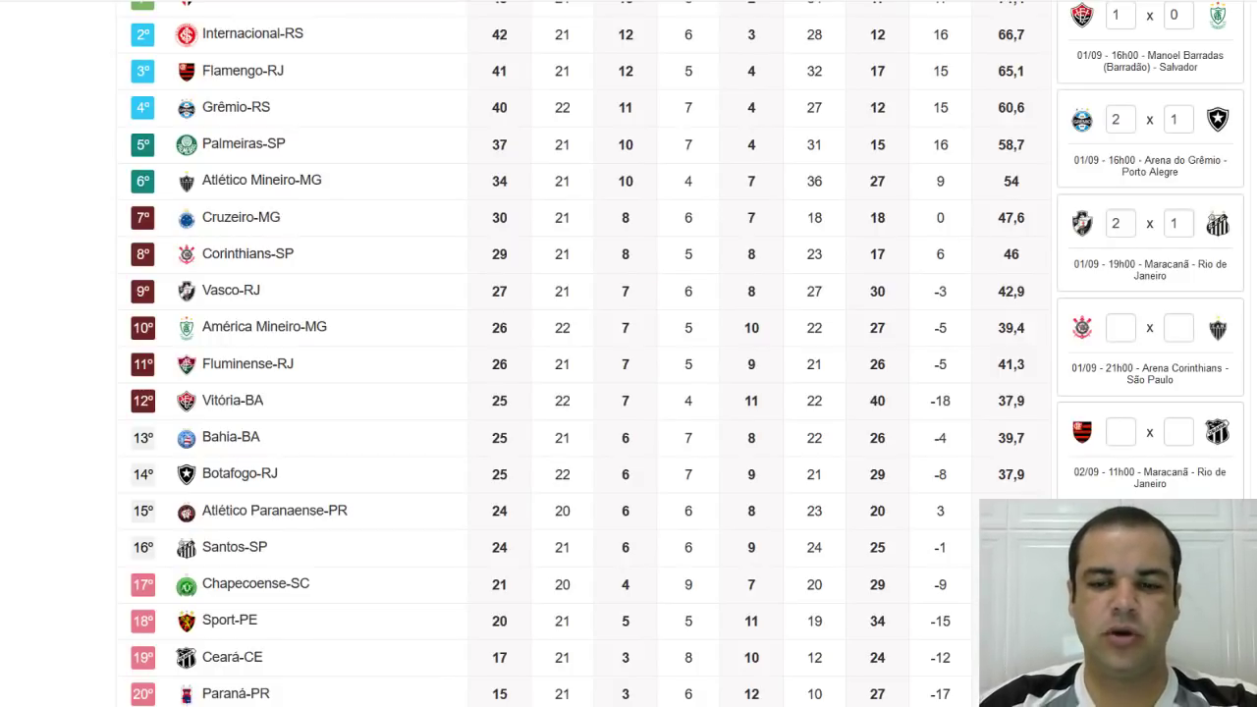
pyautogui.click(1129, 331)
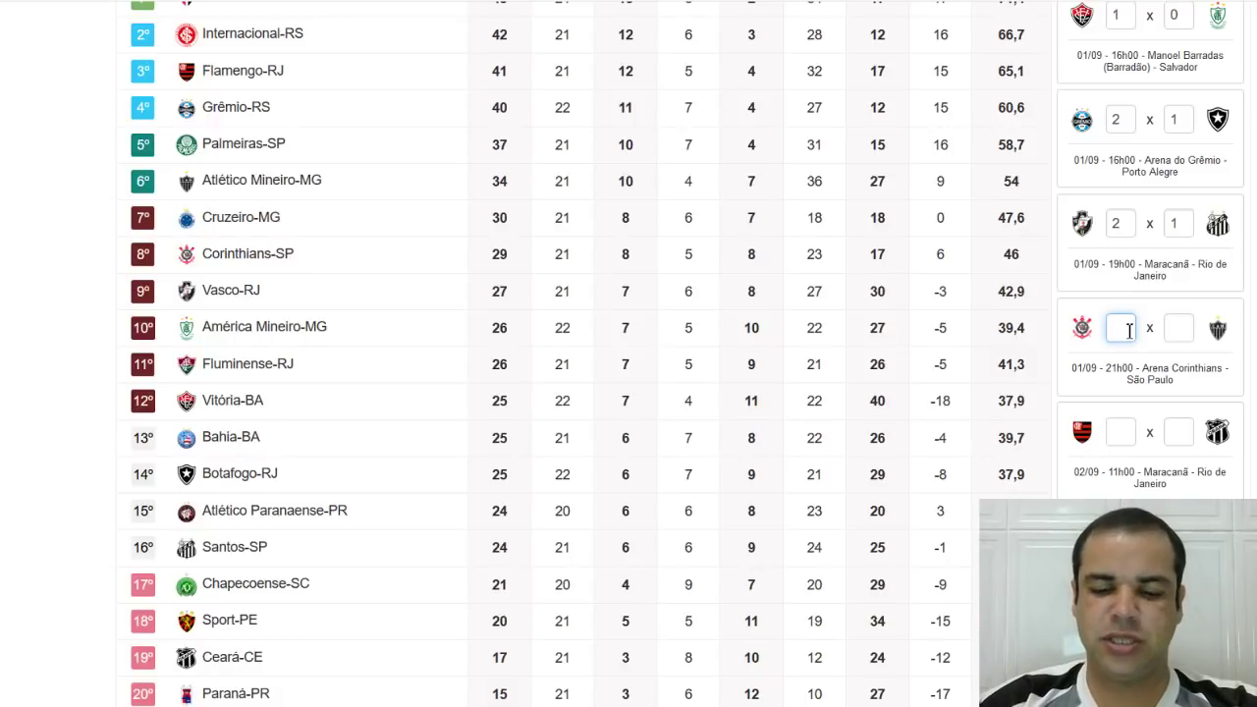
pyautogui.write('0')
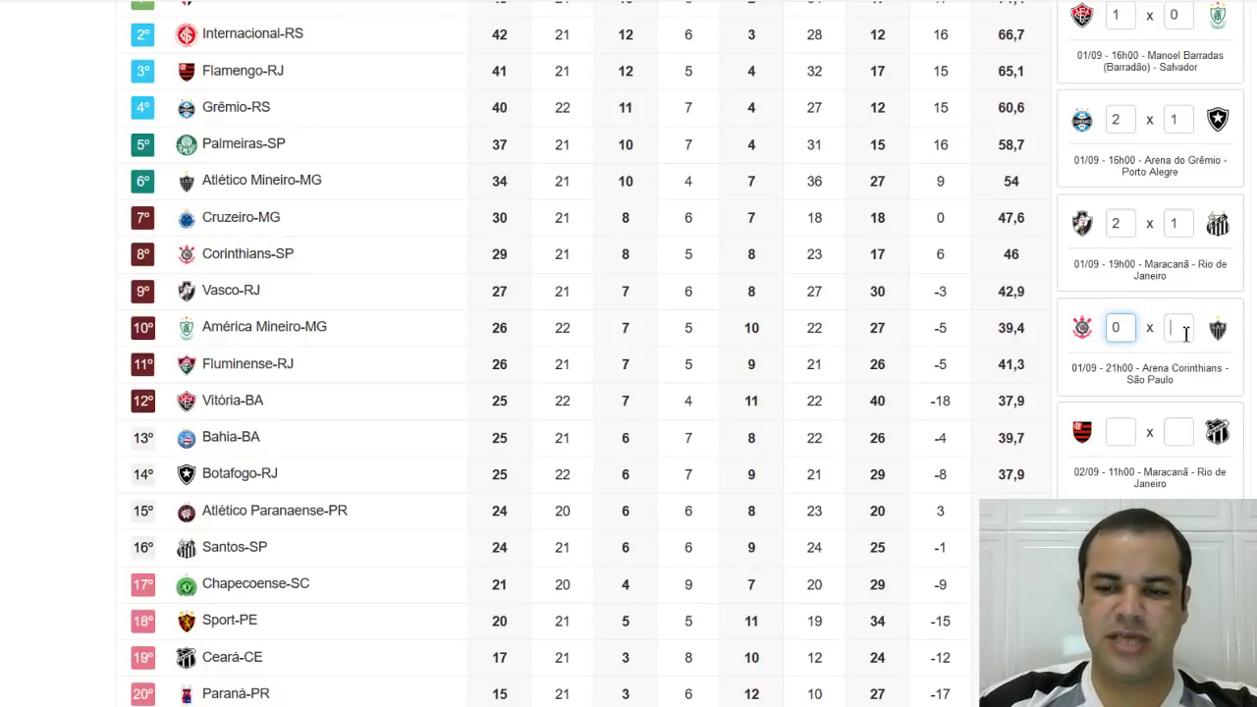
pyautogui.click(1185, 334)
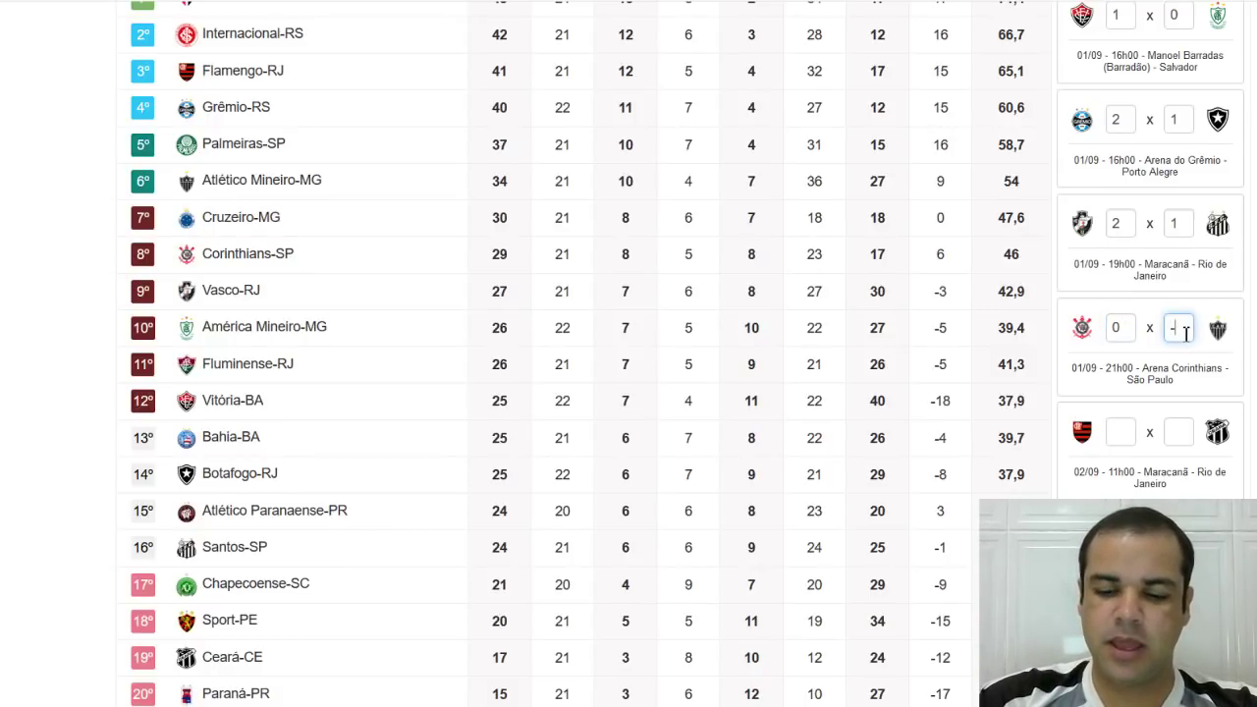
pyautogui.write('0')
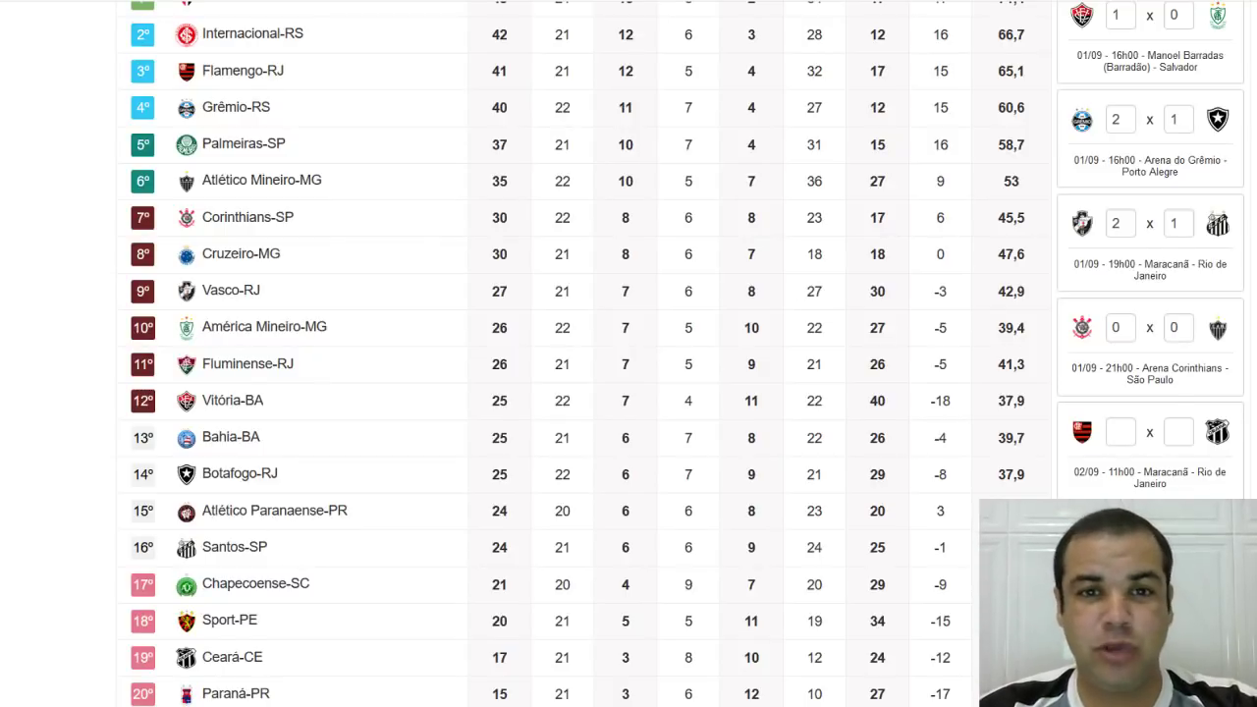
# Enter a 2 x 0 score for Flamengo against Ceará in the 22ª Rodada
pyautogui.scroll(-1, 629, 353)
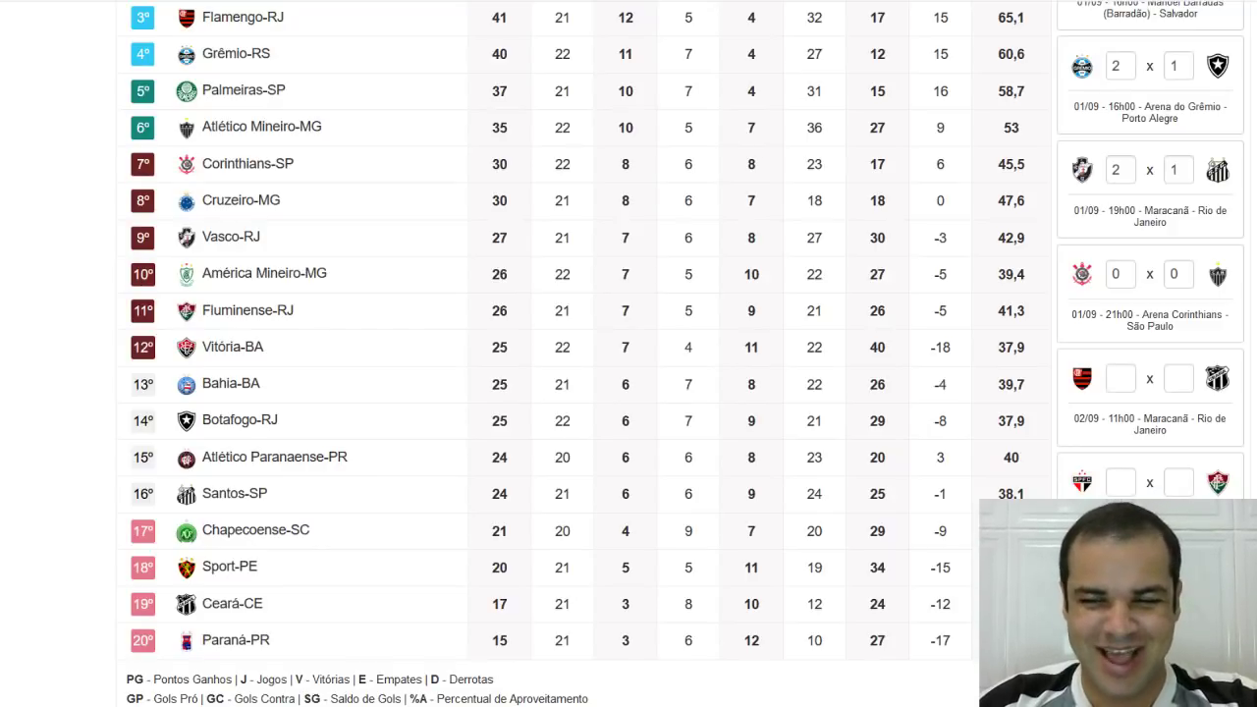
pyautogui.scroll(1, 628, 354)
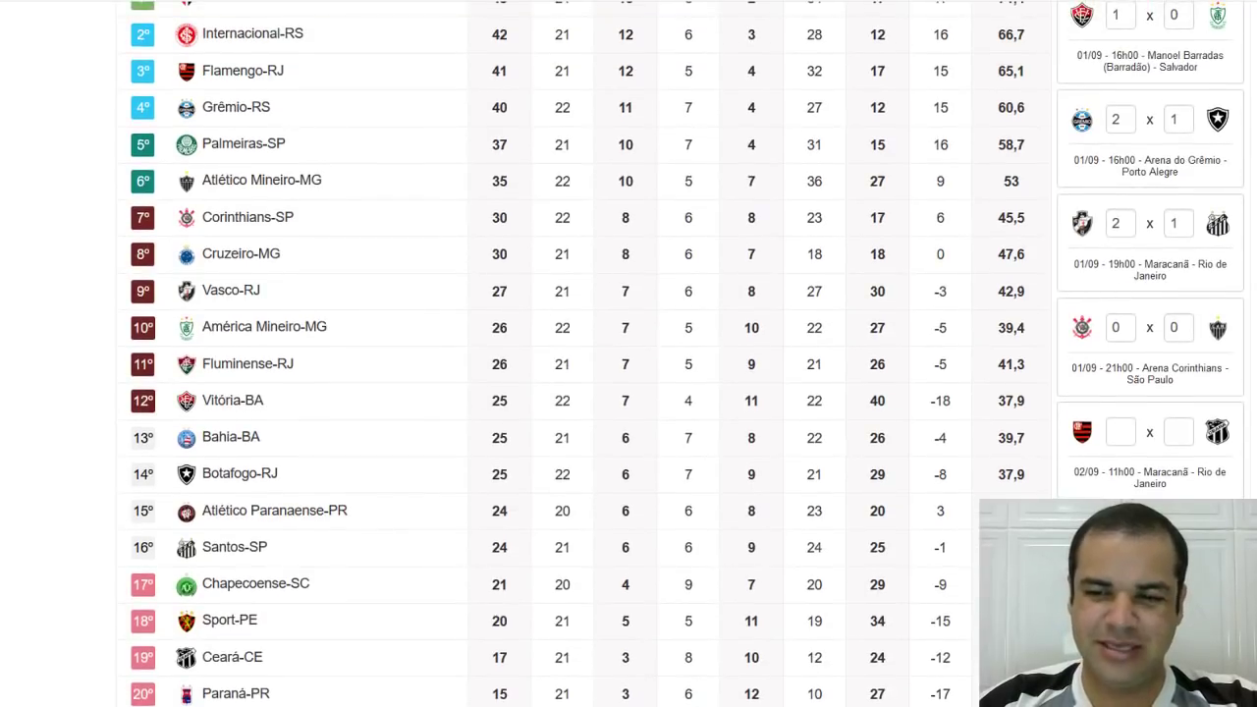
pyautogui.scroll(1, 629, 354)
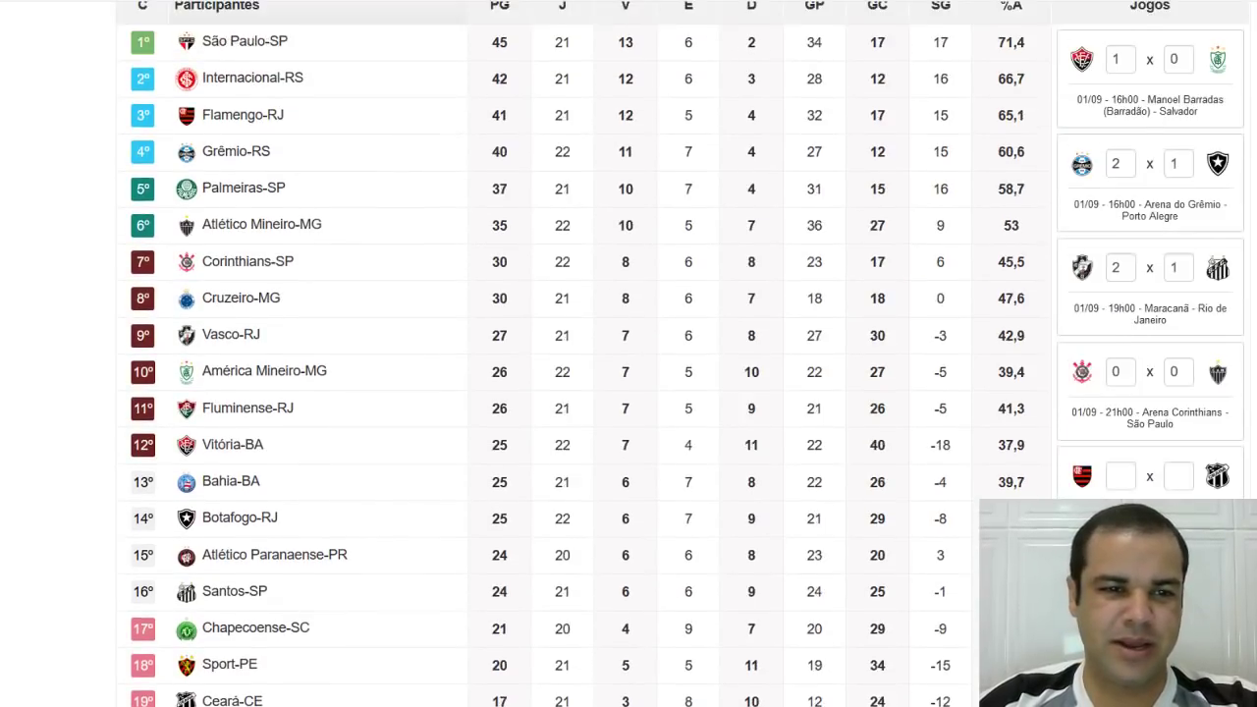
pyautogui.scroll(-1, 628, 354)
pyautogui.scroll(-1, 200, 354)
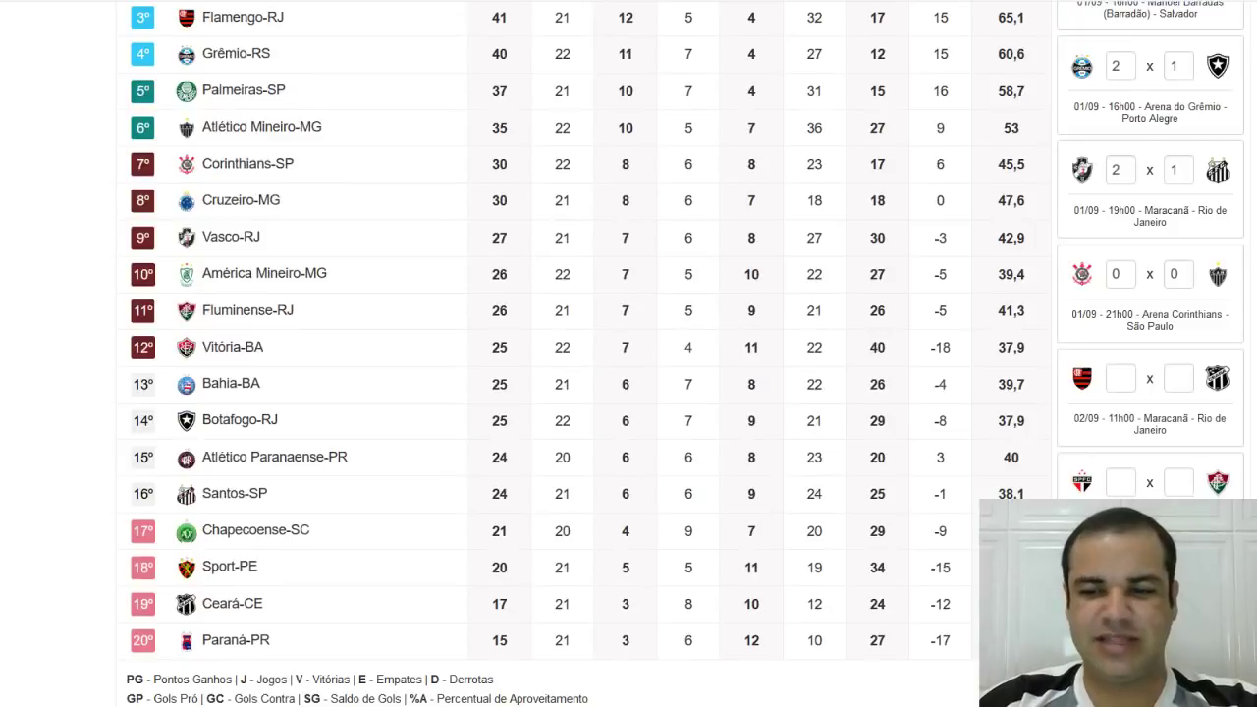
pyautogui.click(1121, 383)
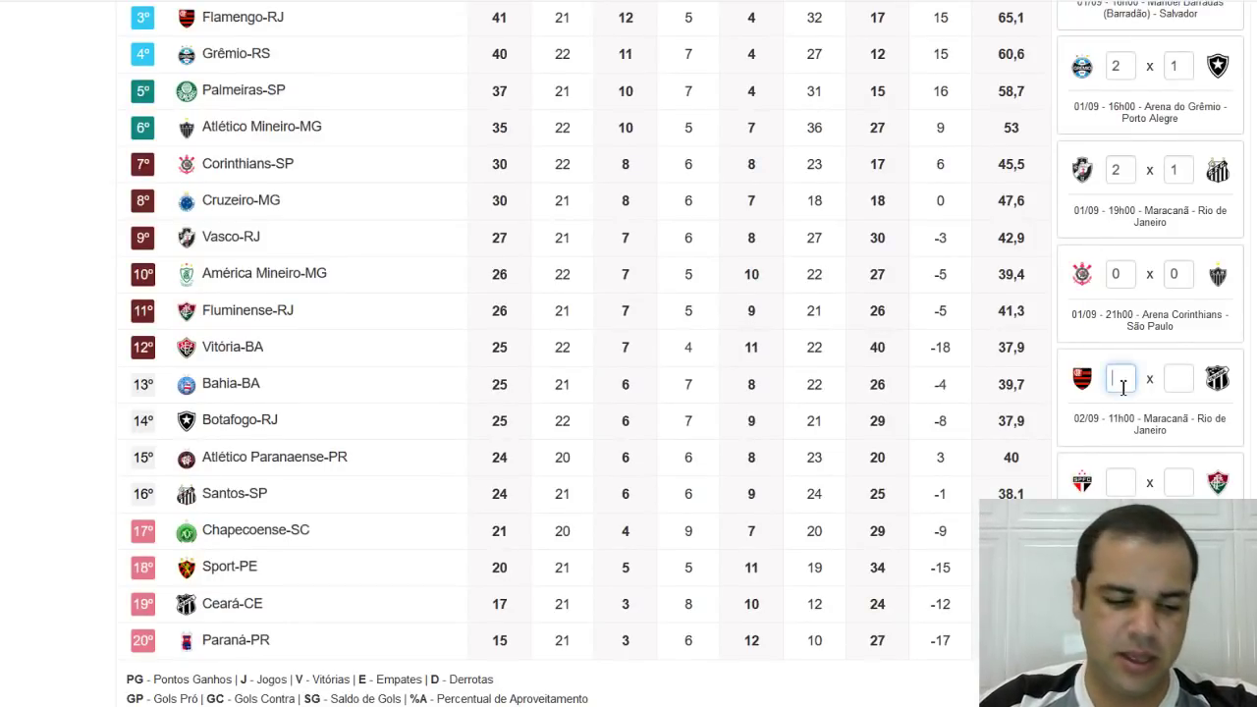
pyautogui.write('2')
pyautogui.click(1172, 381)
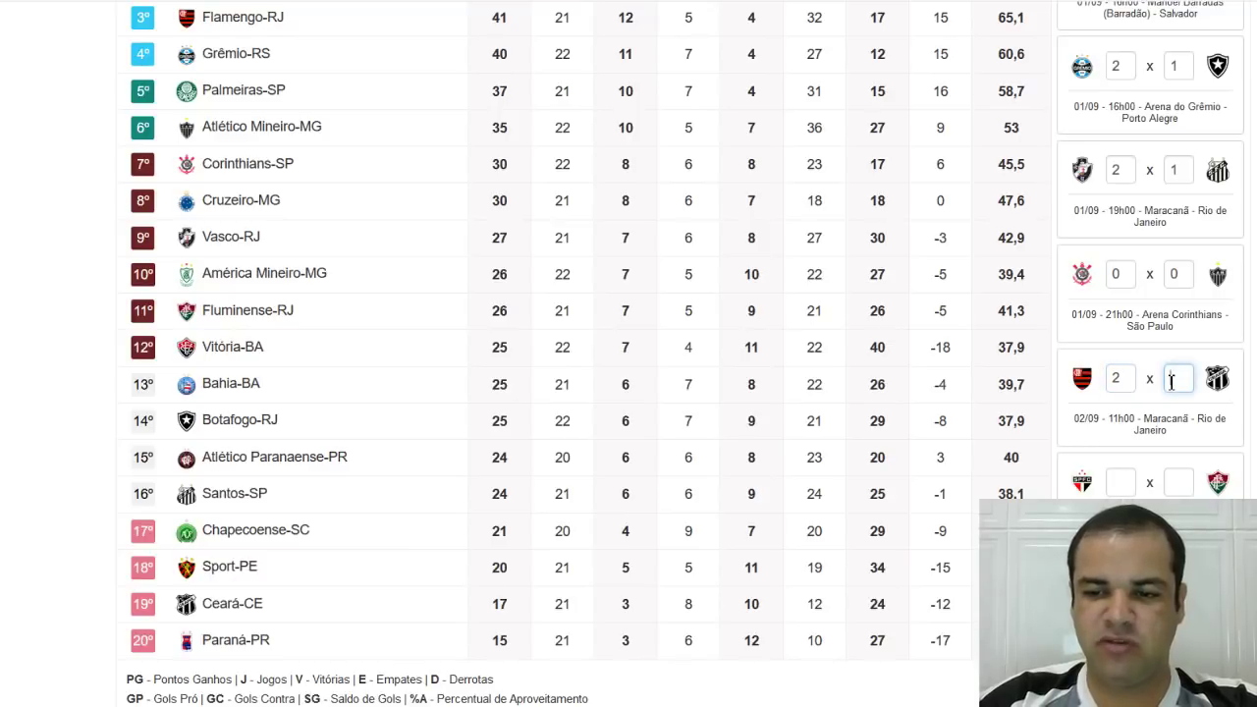
pyautogui.write('1')
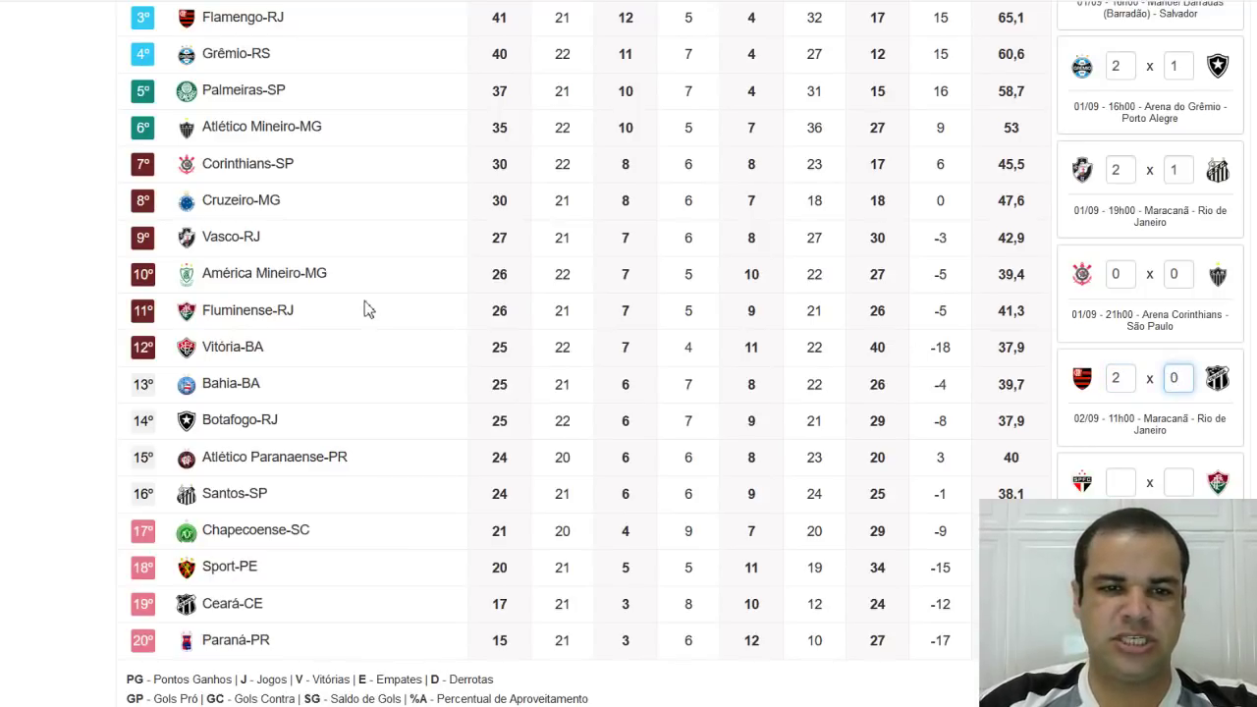
# Enter a 2 x 1 score for São Paulo against Fluminense in the 22ª Rodada
pyautogui.scroll(1, 628, 354)
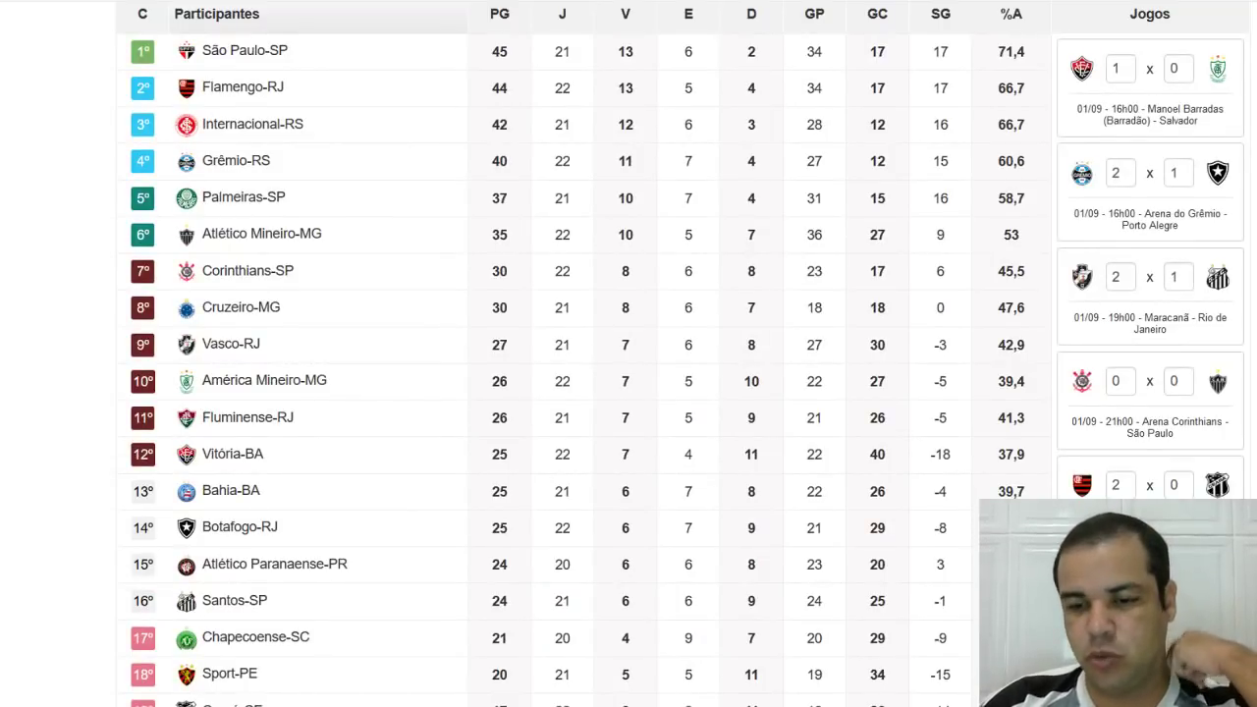
pyautogui.scroll(-1, 629, 353)
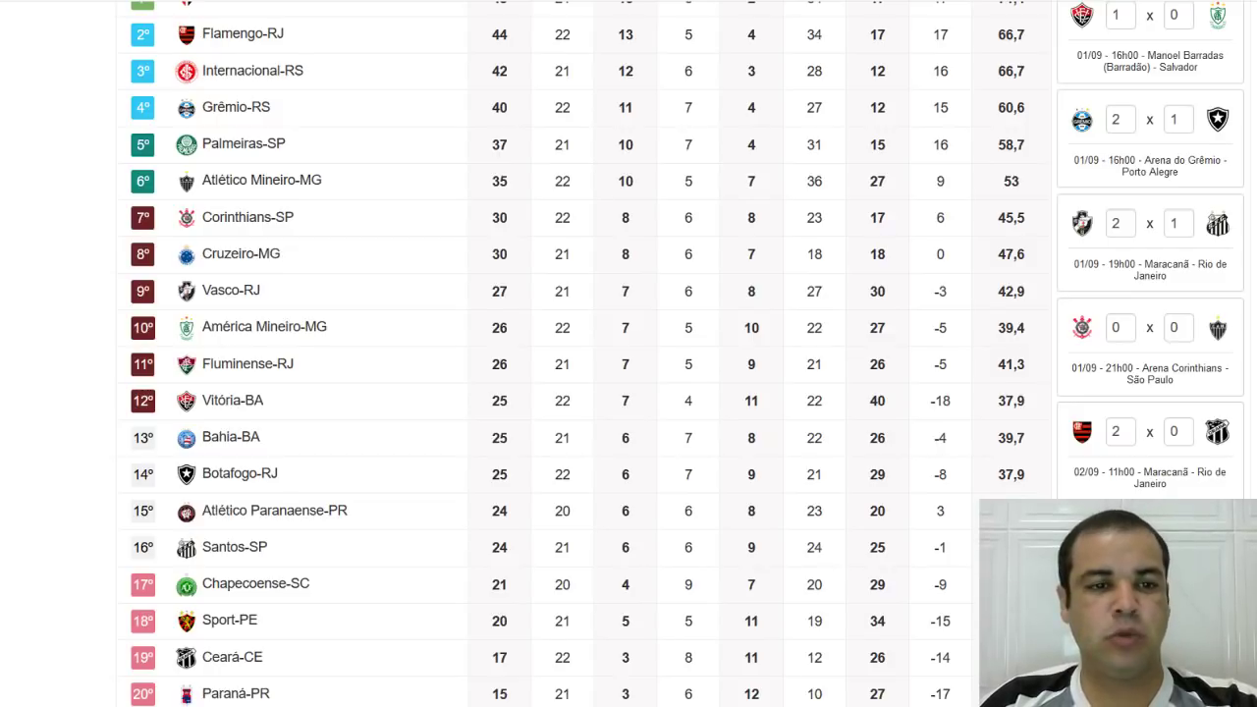
pyautogui.scroll(1, 628, 354)
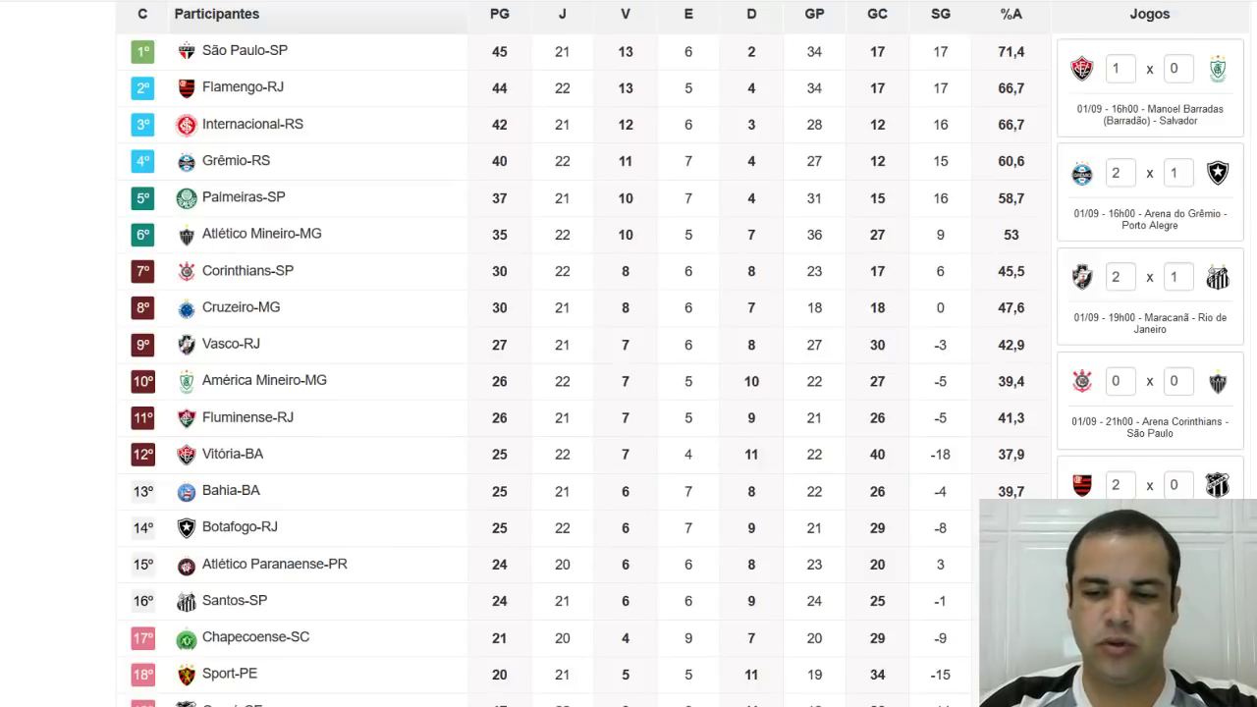
pyautogui.scroll(-1, 628, 354)
pyautogui.scroll(-2, 629, 353)
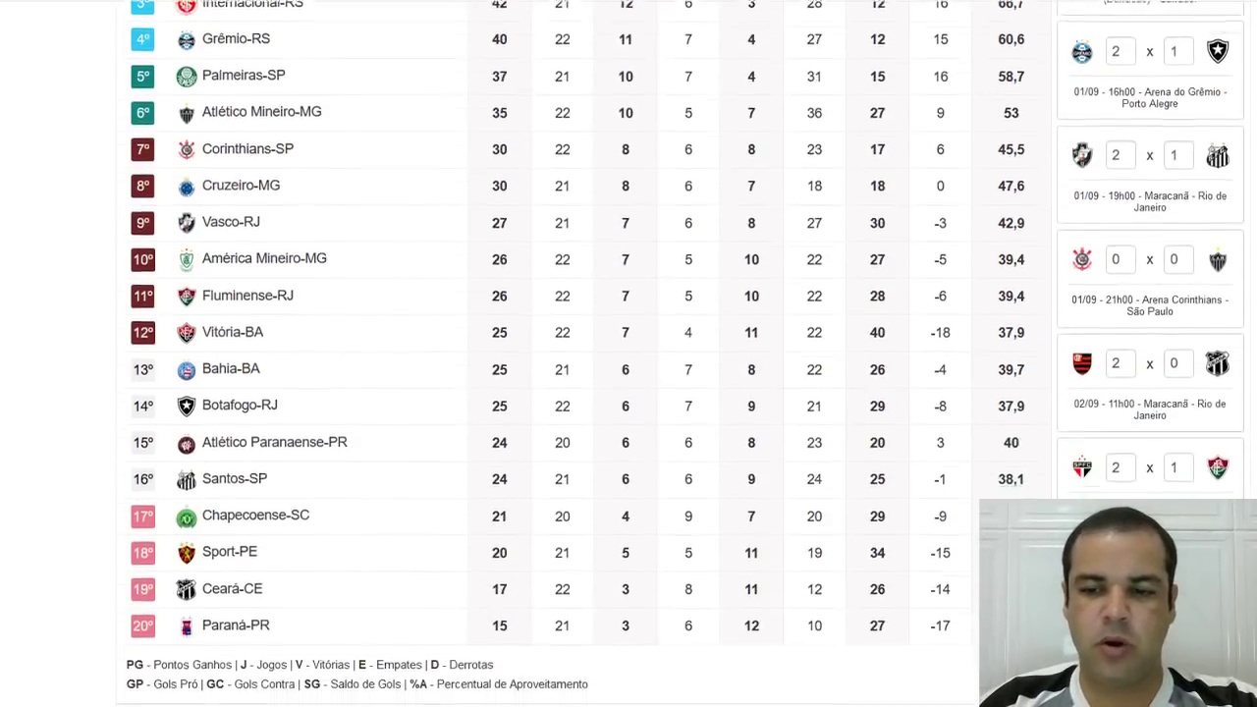
# Enter a 2 x 0 score for Atlético Paranaense against Bahia in the 22ª Rodada
pyautogui.scroll(-1, 628, 354)
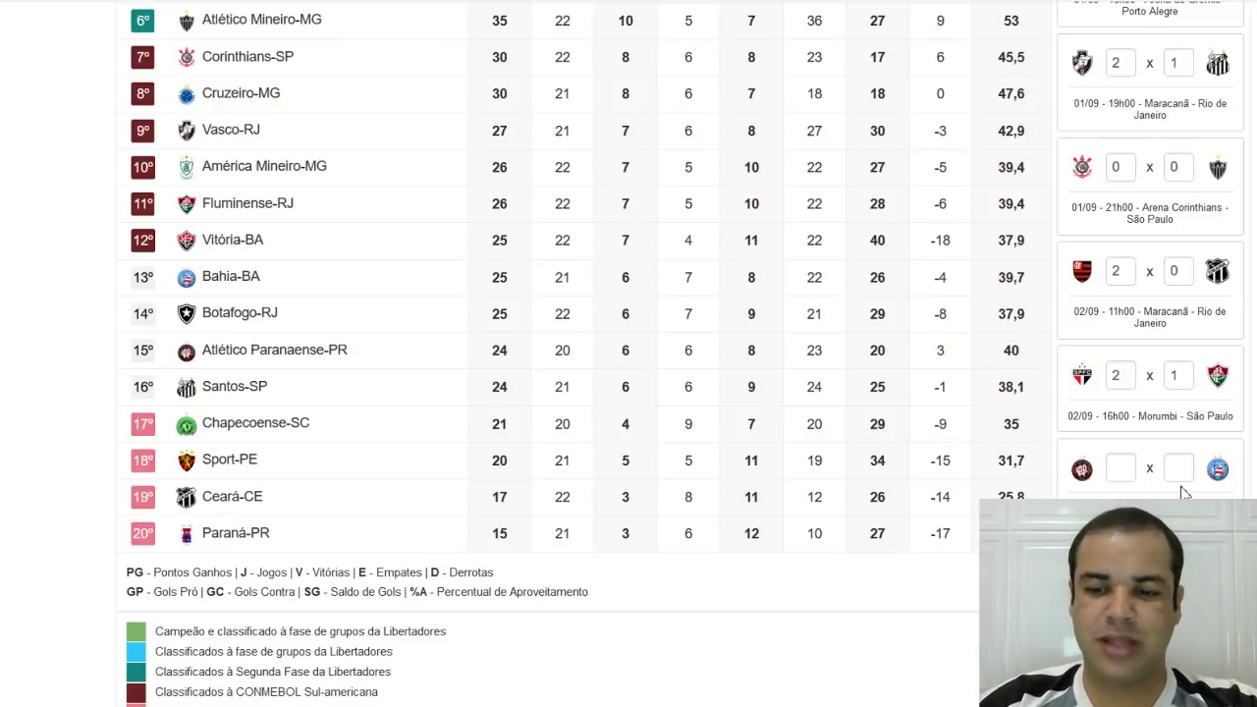
pyautogui.click(1119, 472)
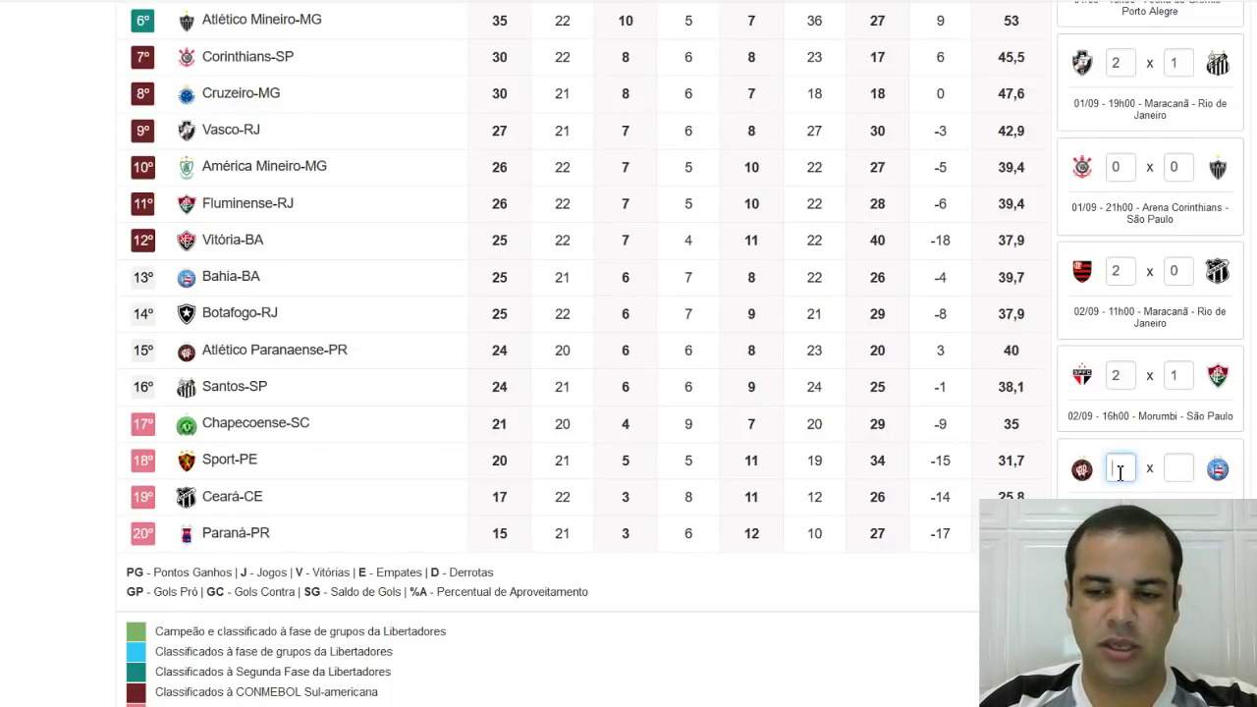
pyautogui.write('2')
pyautogui.click(1172, 468)
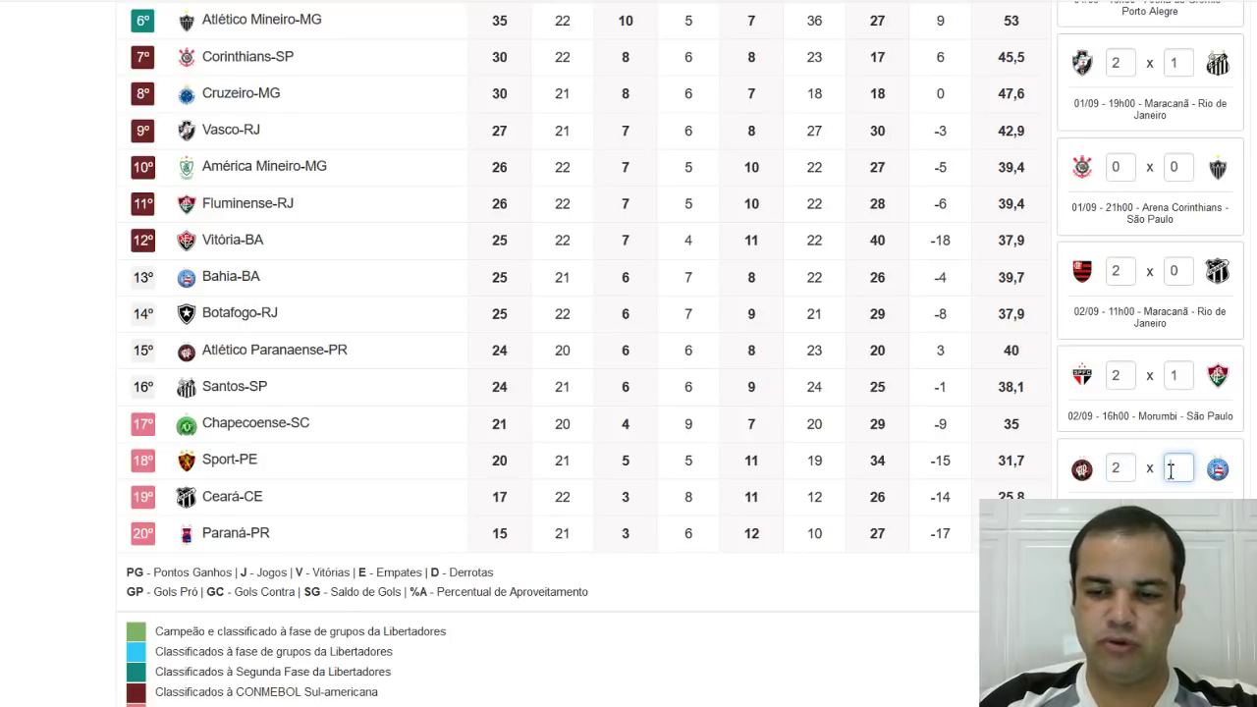
pyautogui.write('0')
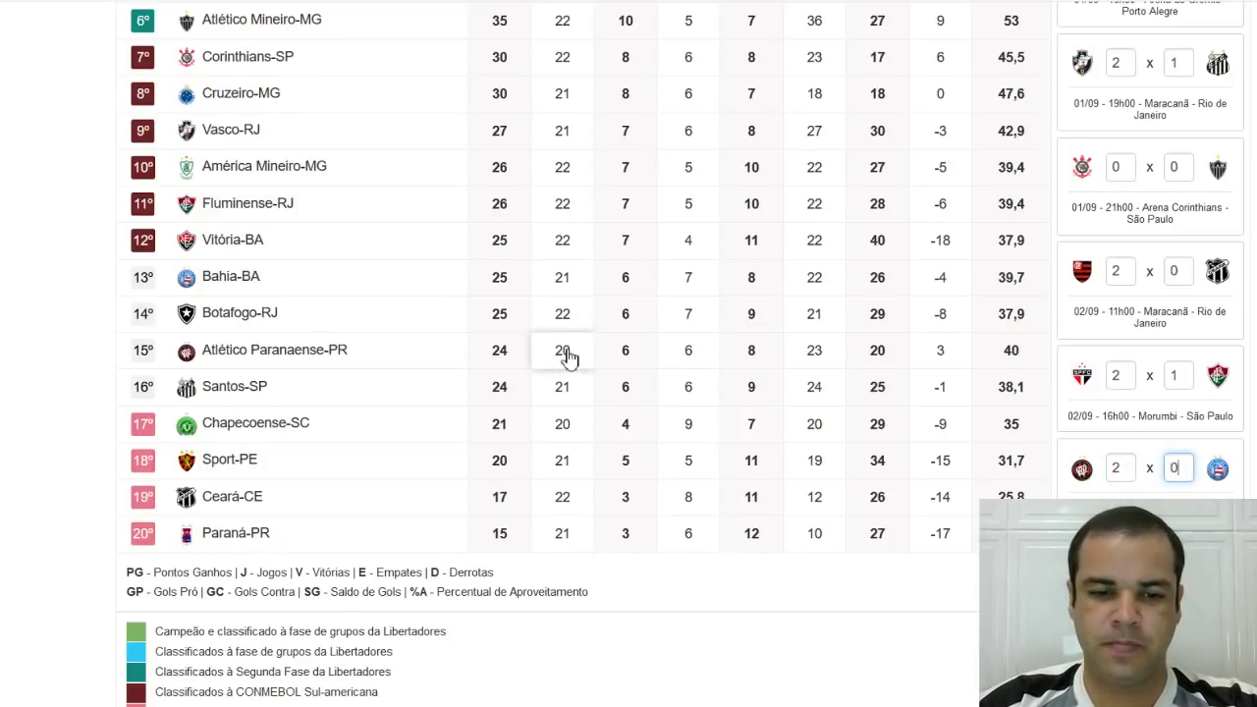
pyautogui.press('Tab')
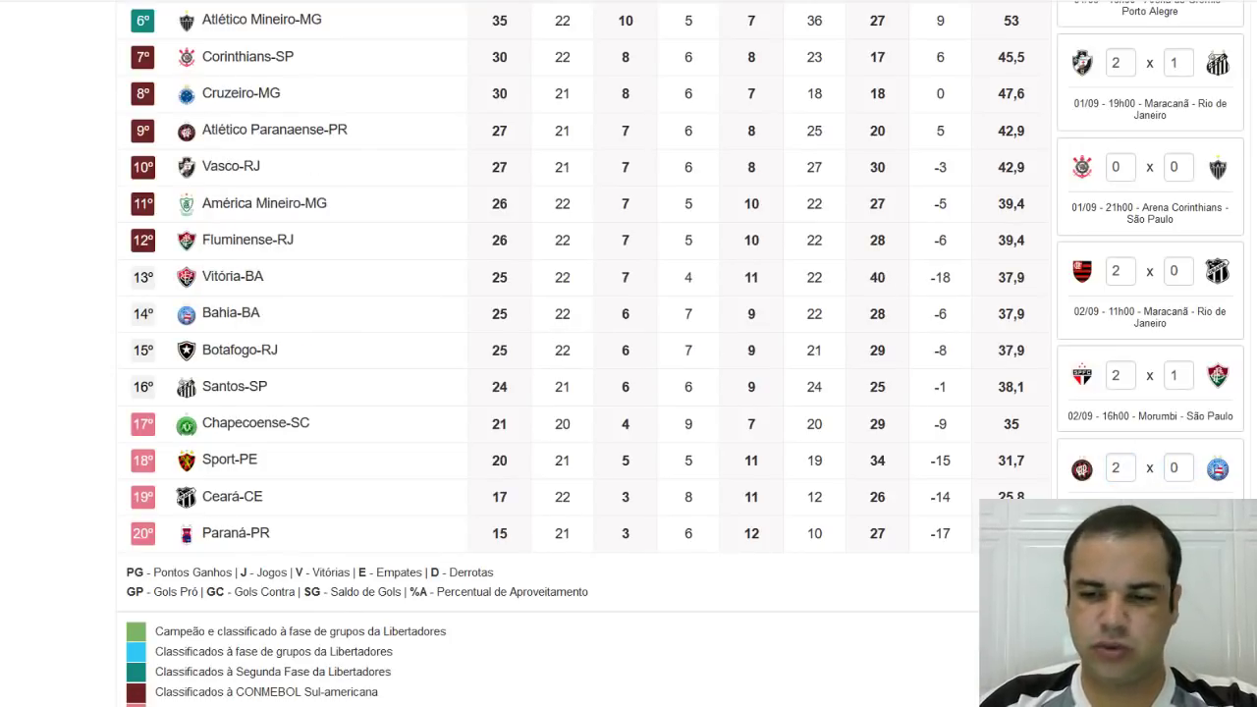
# Enter a 1 x 1 draw for Sport against Paraná in the 22ª Rodada
pyautogui.scroll(1, 628, 354)
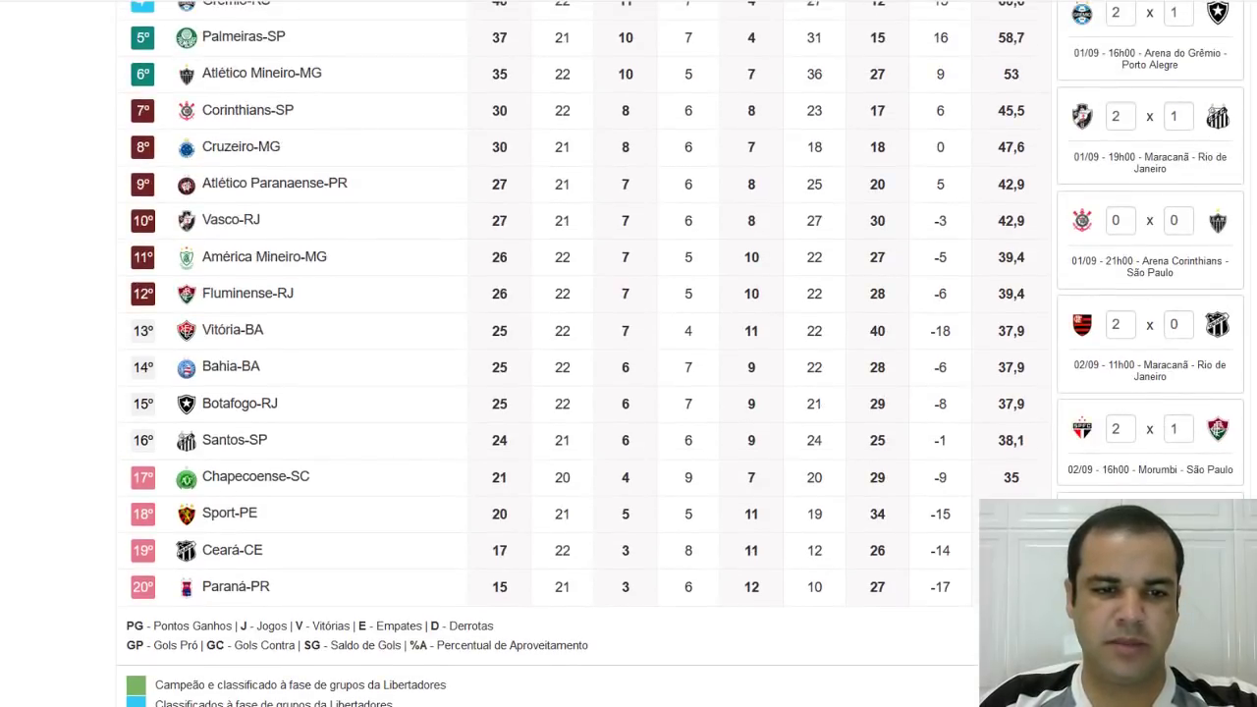
pyautogui.scroll(-1, 629, 353)
pyautogui.scroll(-1, 628, 354)
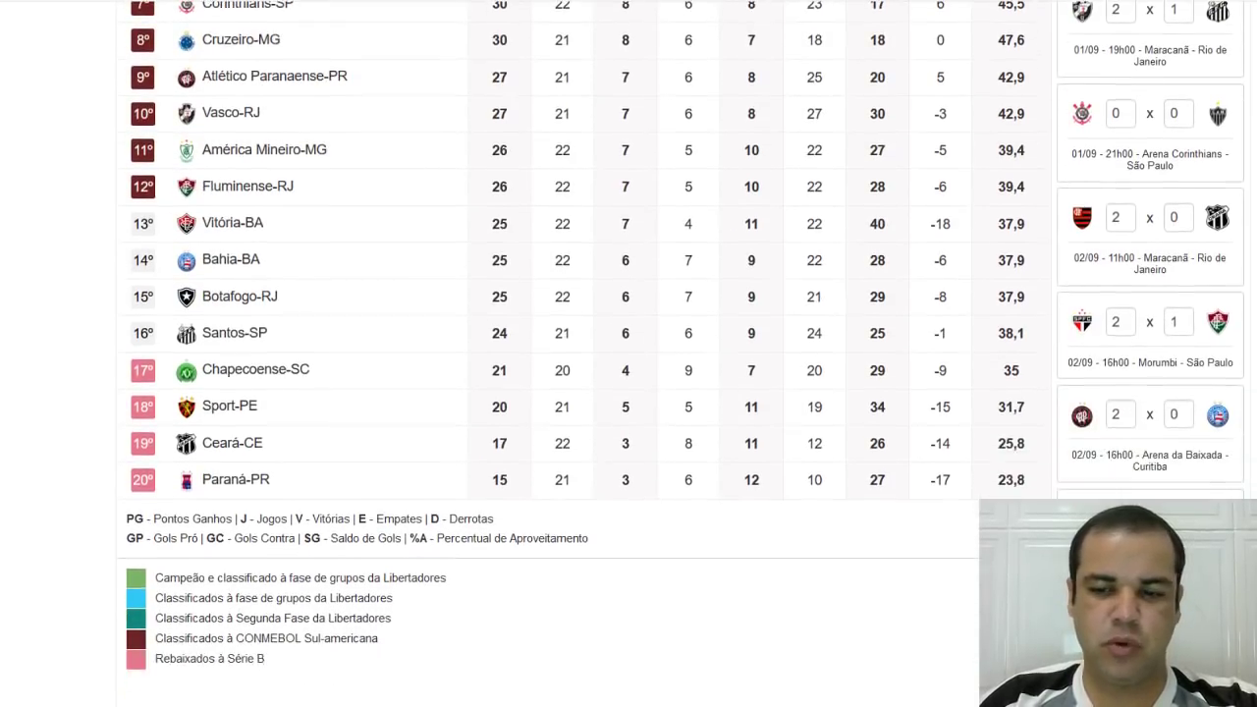
pyautogui.scroll(-1, 628, 354)
pyautogui.scroll(-1, 628, 353)
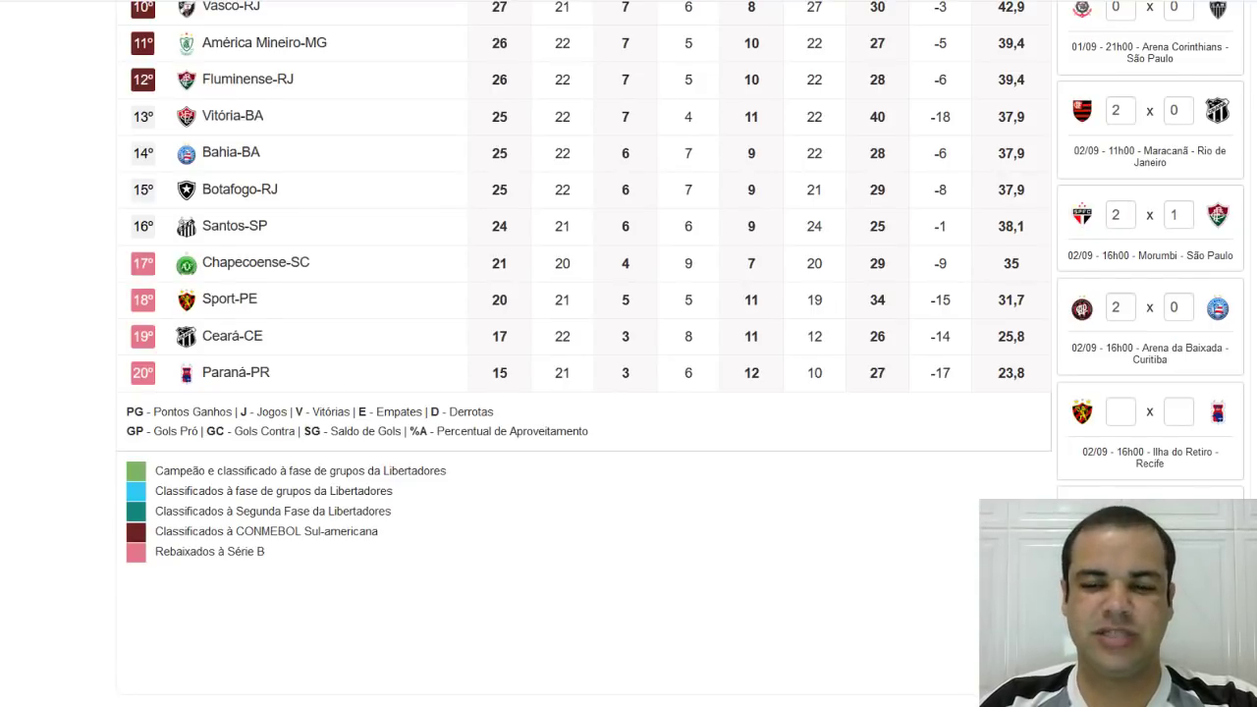
pyautogui.scroll(1, 681, 290)
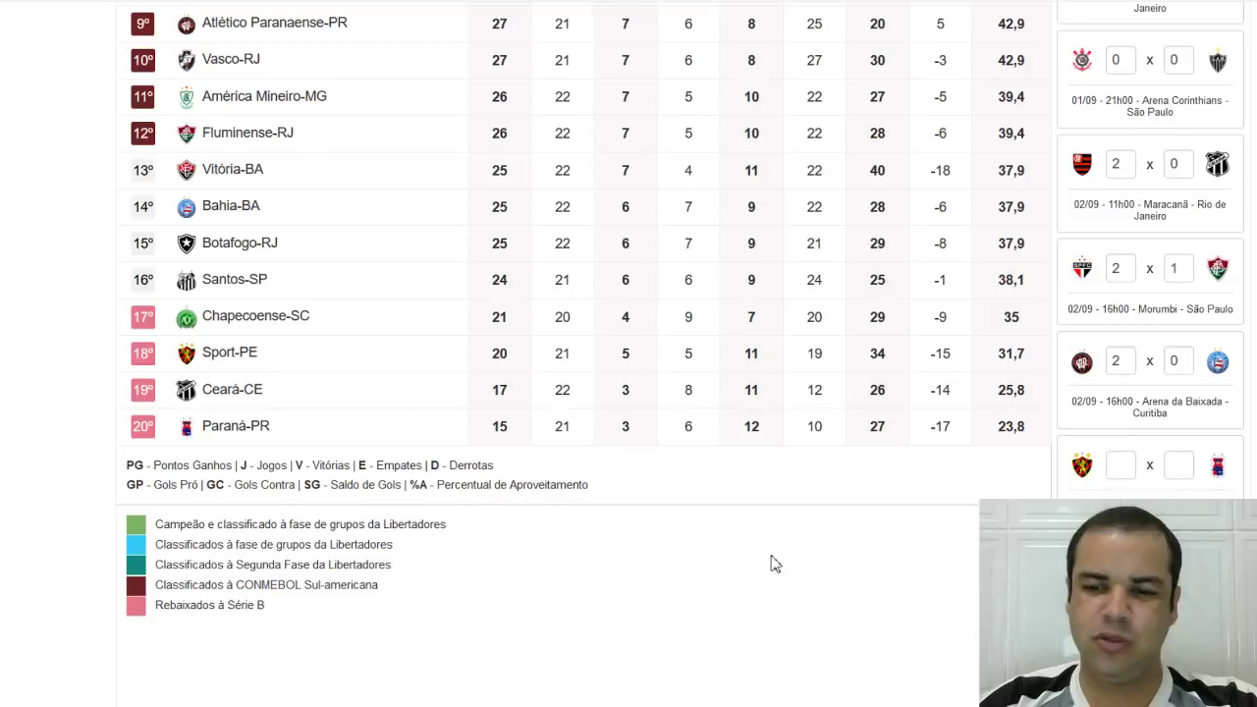
pyautogui.click(1134, 476)
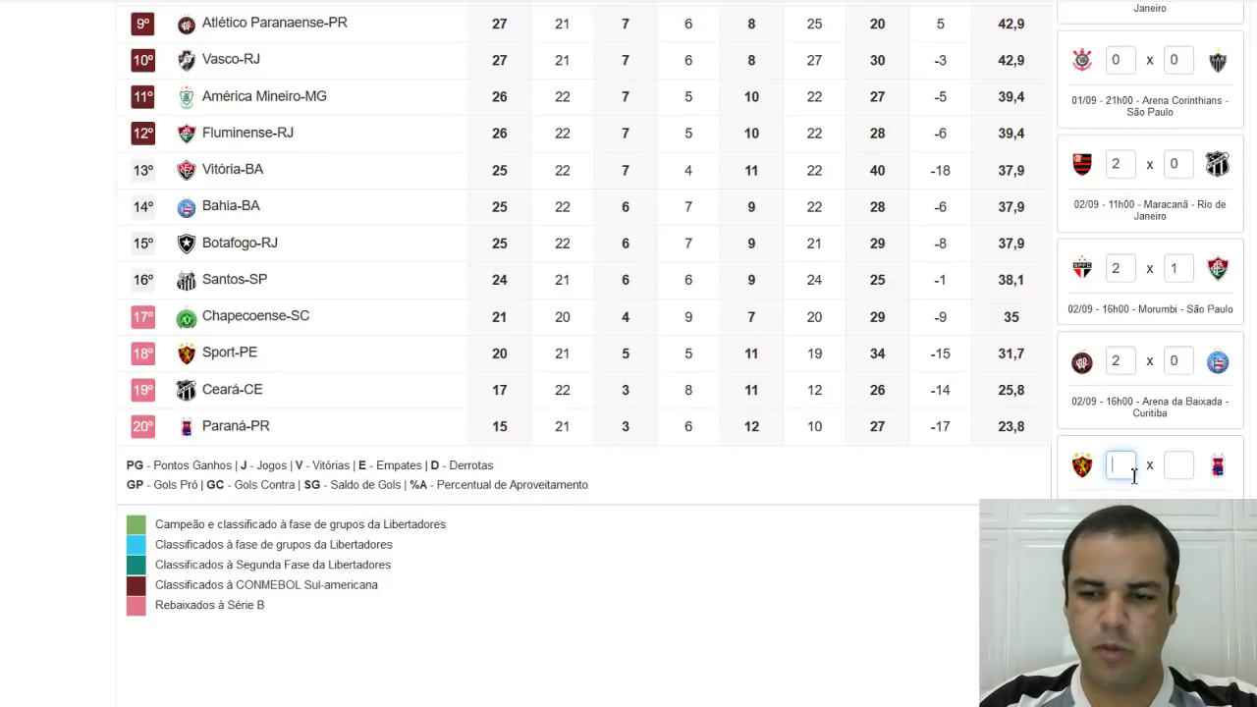
pyautogui.write('1')
pyautogui.click(1192, 472)
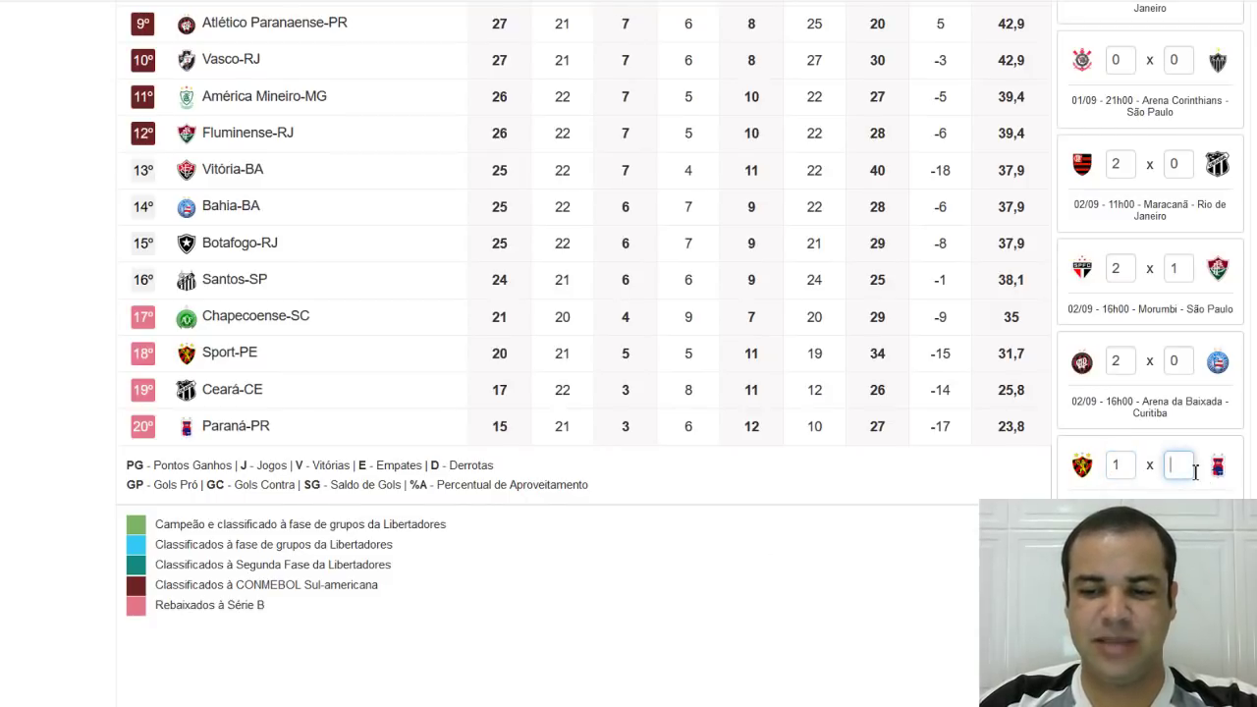
pyautogui.write('1')
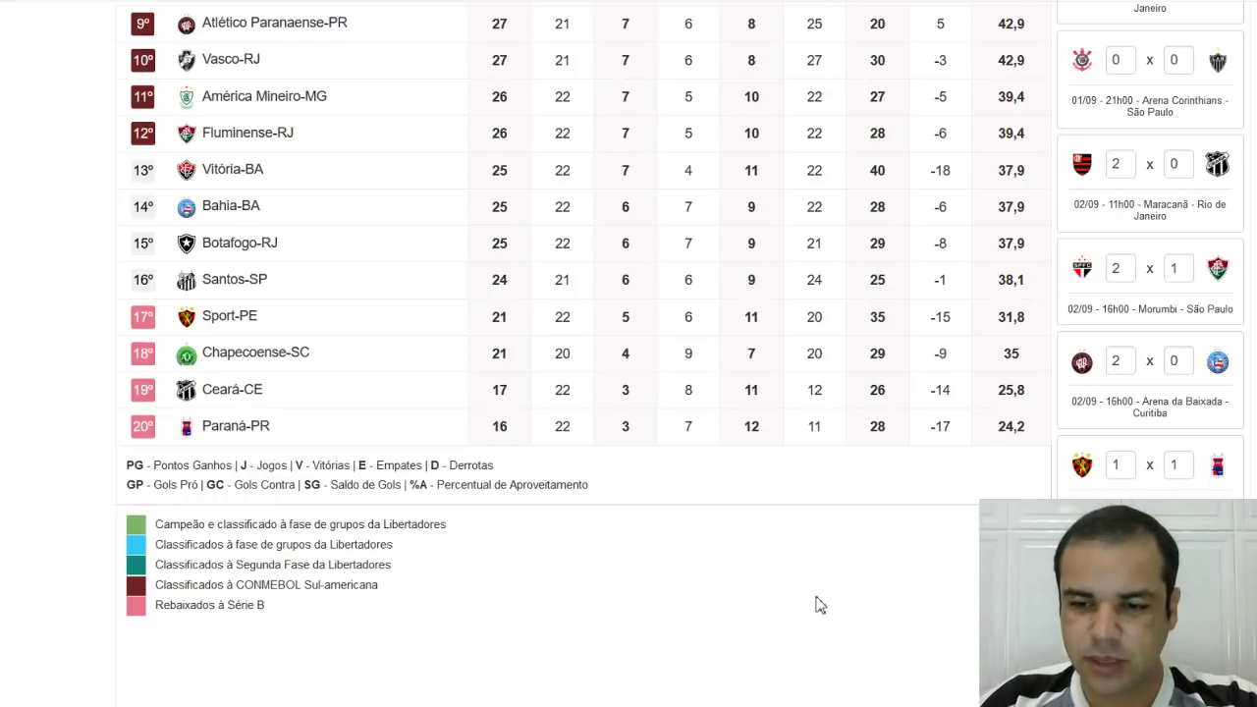
# Review the simulated standings from the league leaders down to the relegation zone alongside the 22ª Rodada matches
pyautogui.scroll(-2, 819, 605)
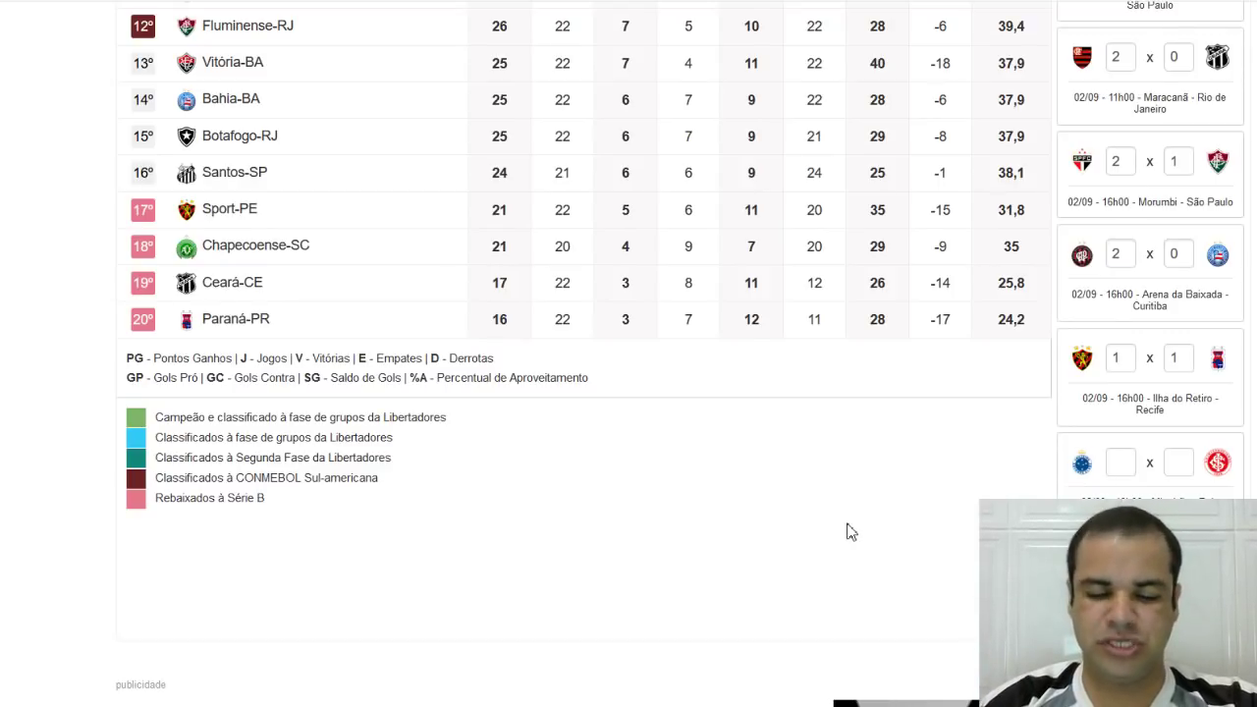
pyautogui.scroll(3, 850, 531)
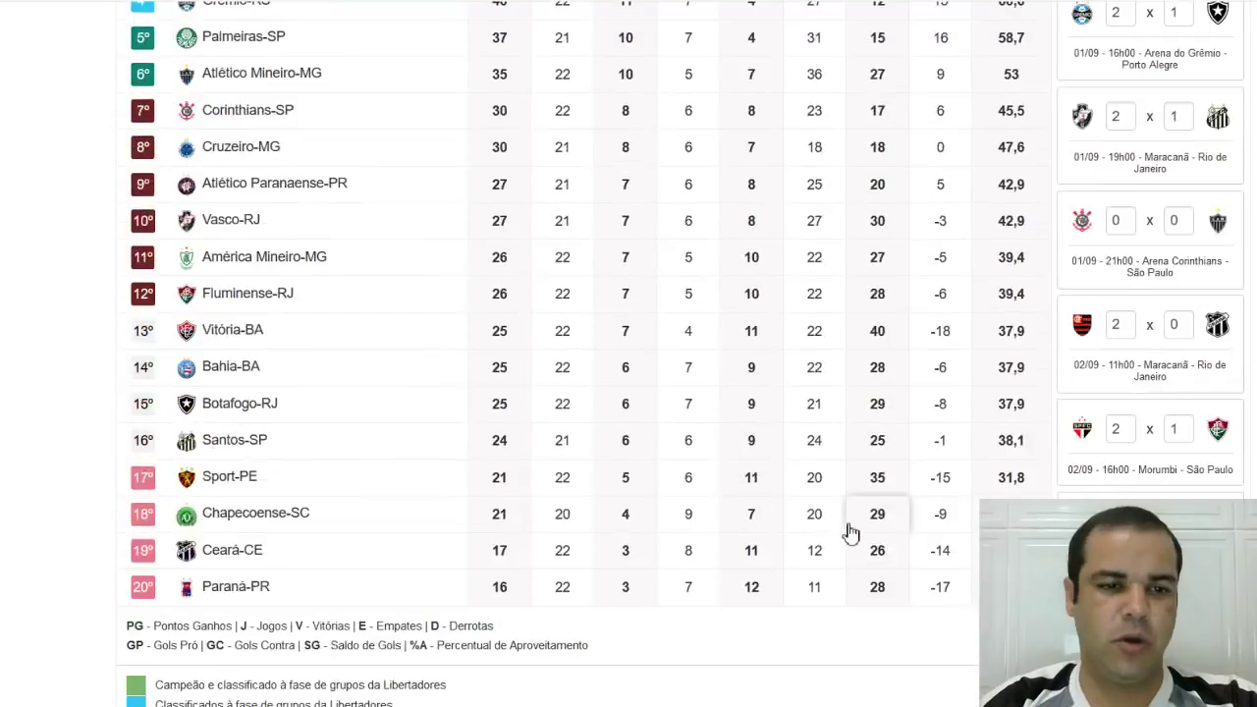
pyautogui.scroll(1, 850, 532)
pyautogui.scroll(2, 851, 531)
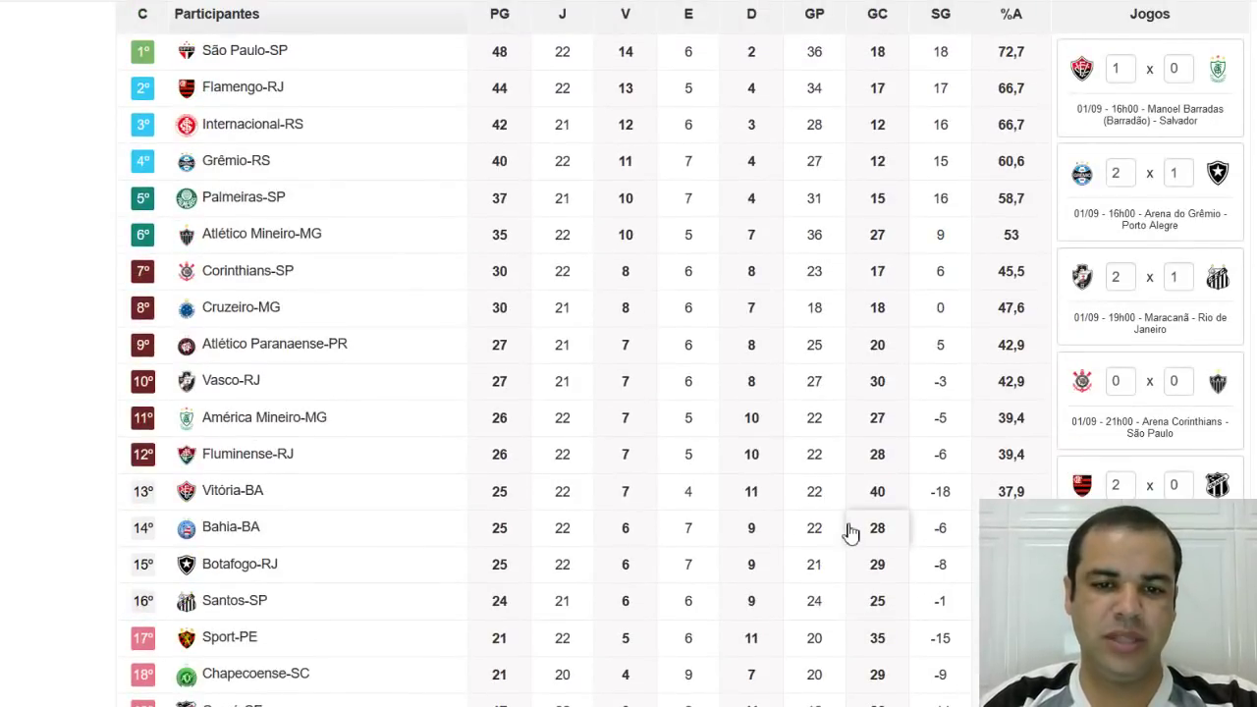
pyautogui.scroll(-5, 851, 531)
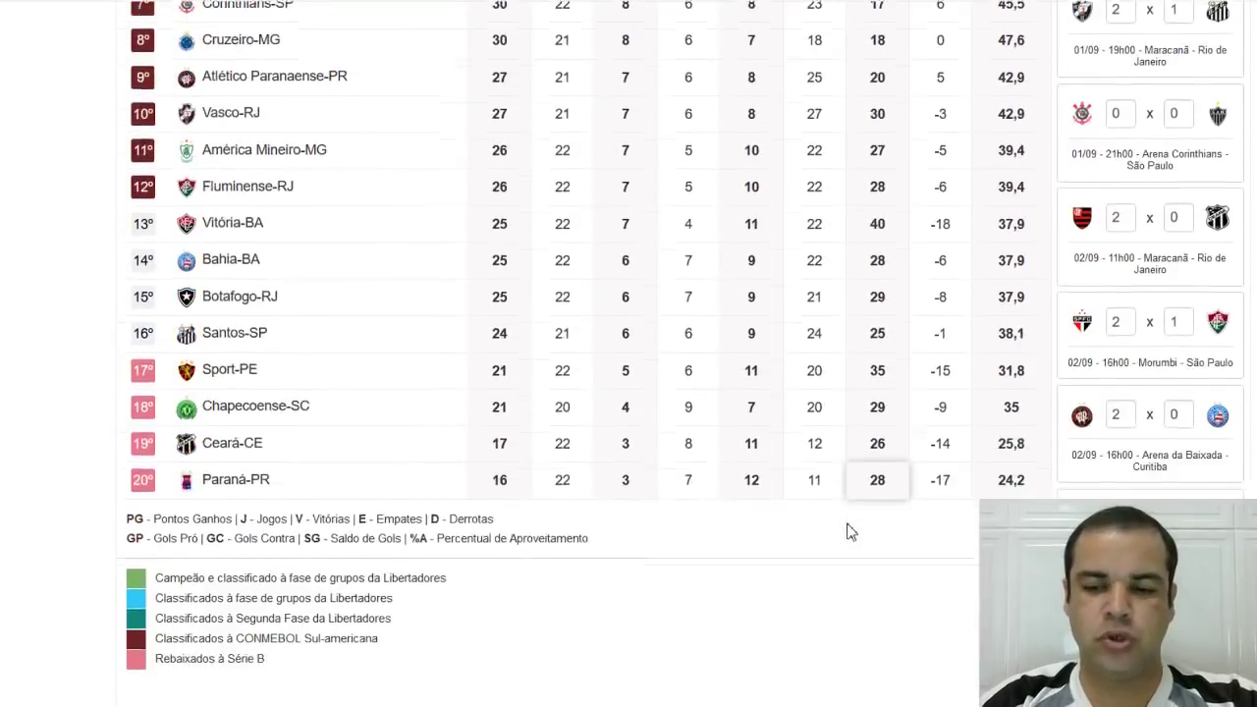
pyautogui.scroll(-1, 851, 531)
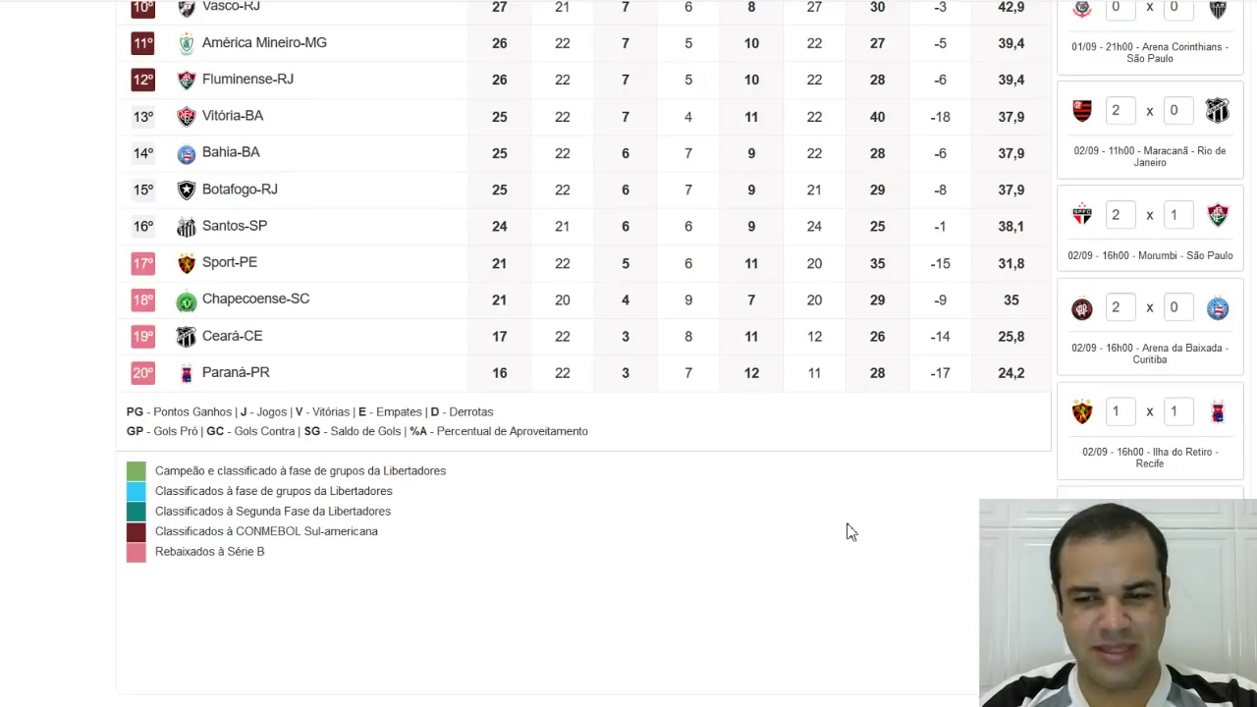
pyautogui.scroll(1, 850, 531)
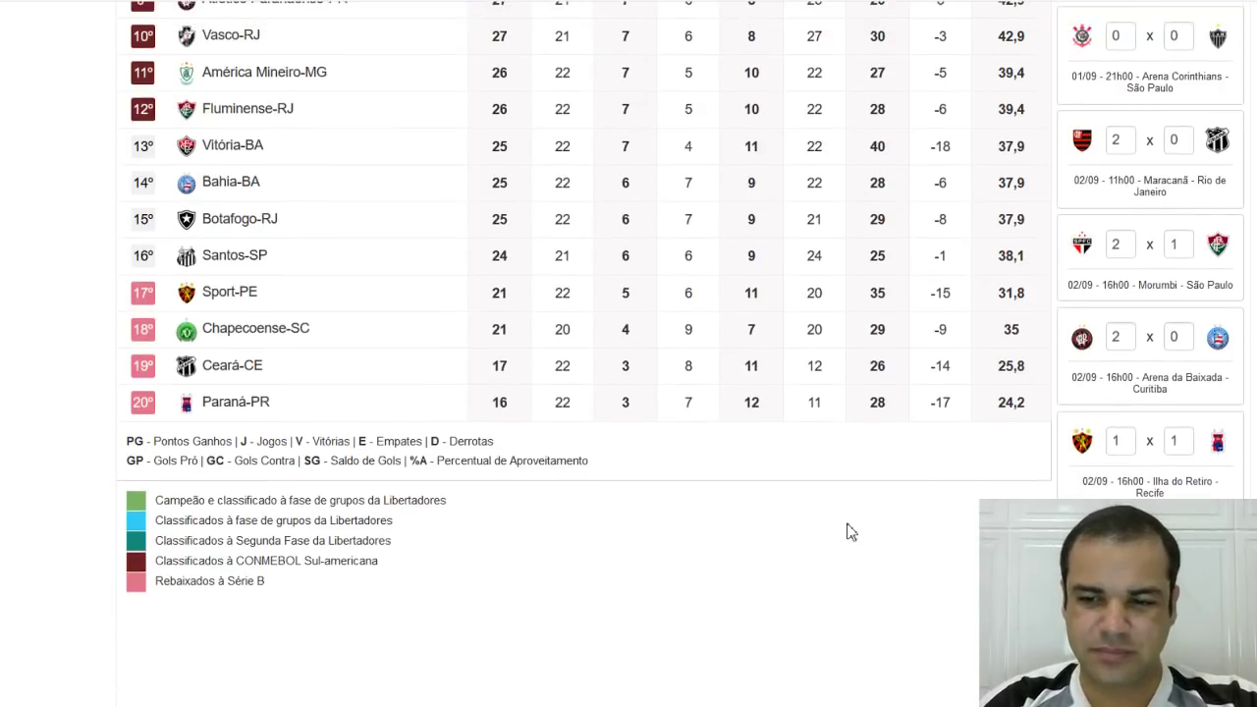
pyautogui.scroll(3, 851, 531)
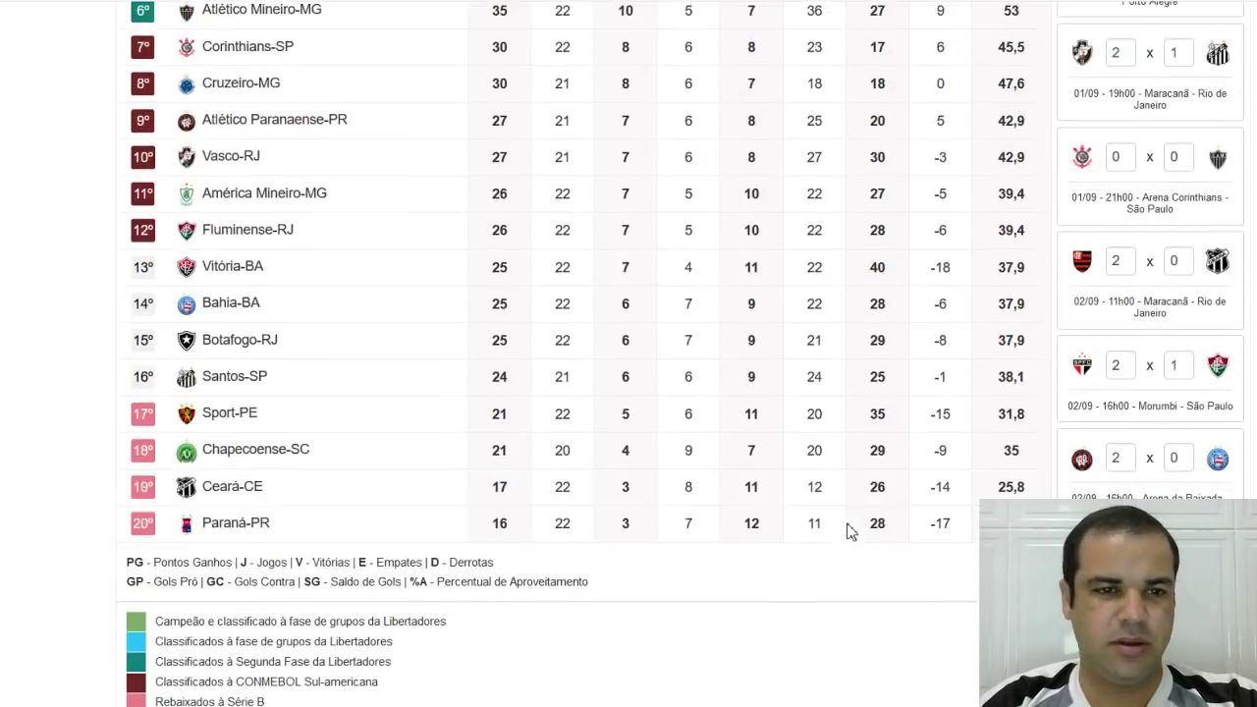
pyautogui.scroll(-1, 850, 531)
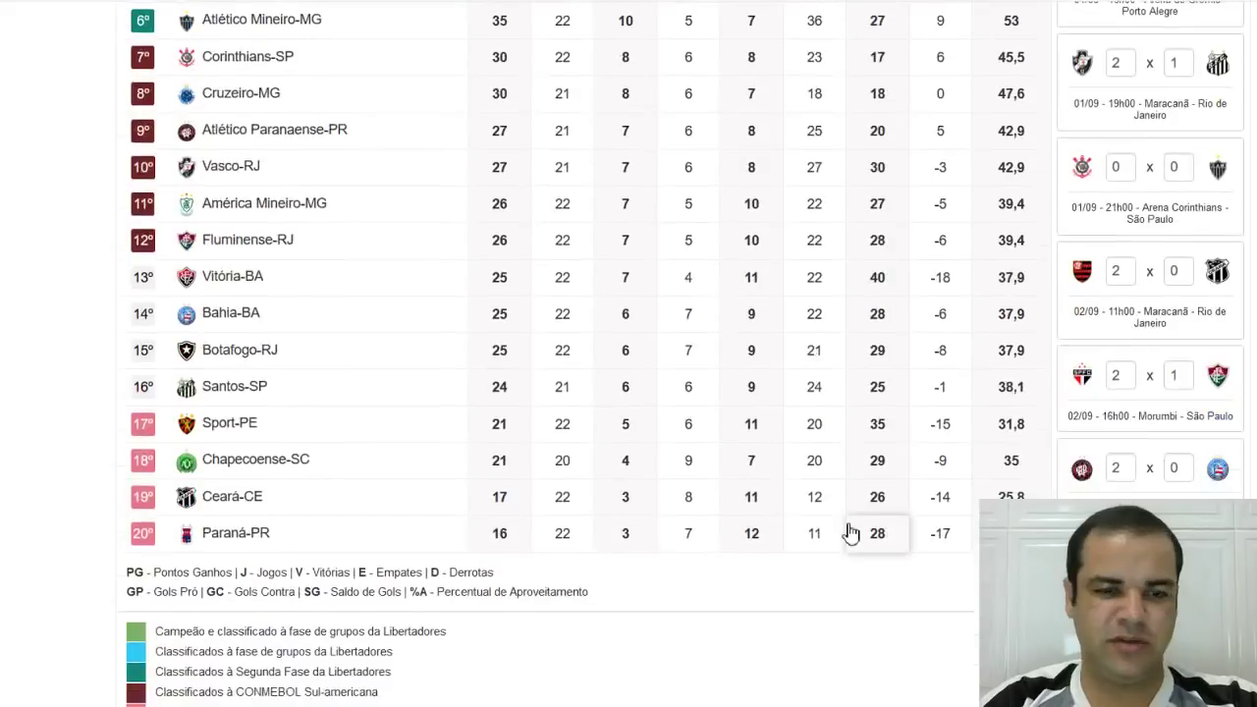
pyautogui.scroll(-2, 850, 532)
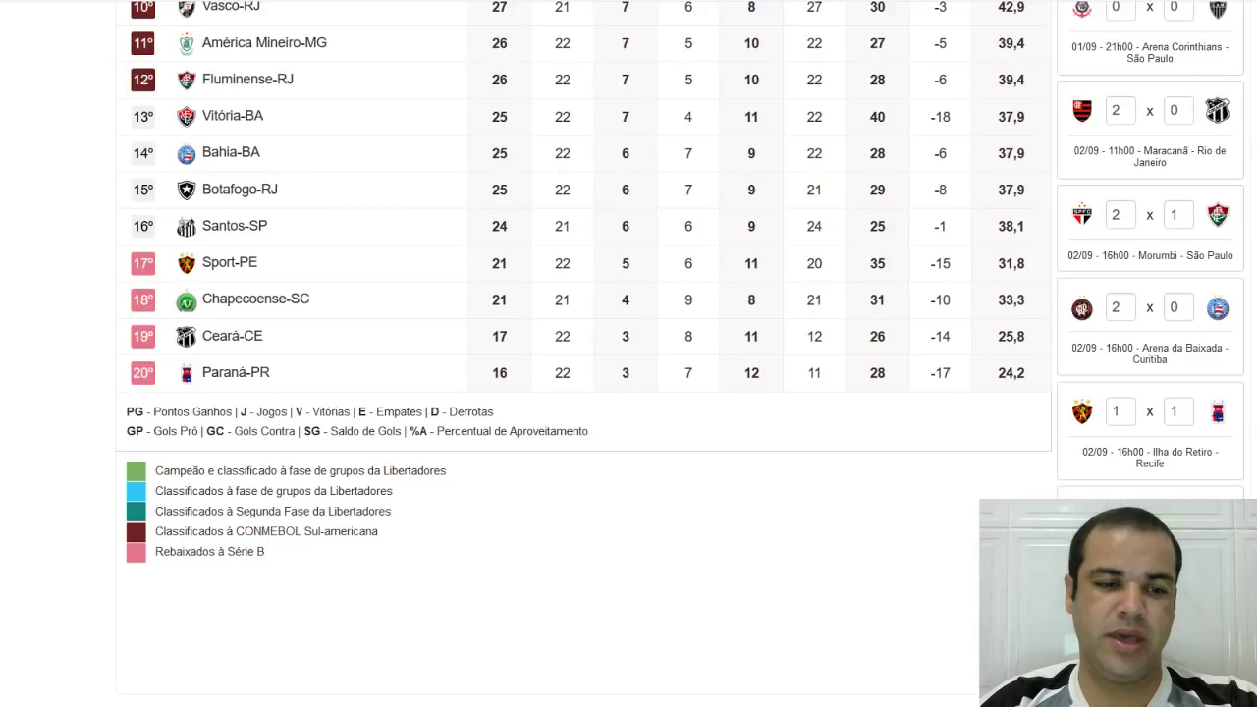
pyautogui.scroll(4, 585, 353)
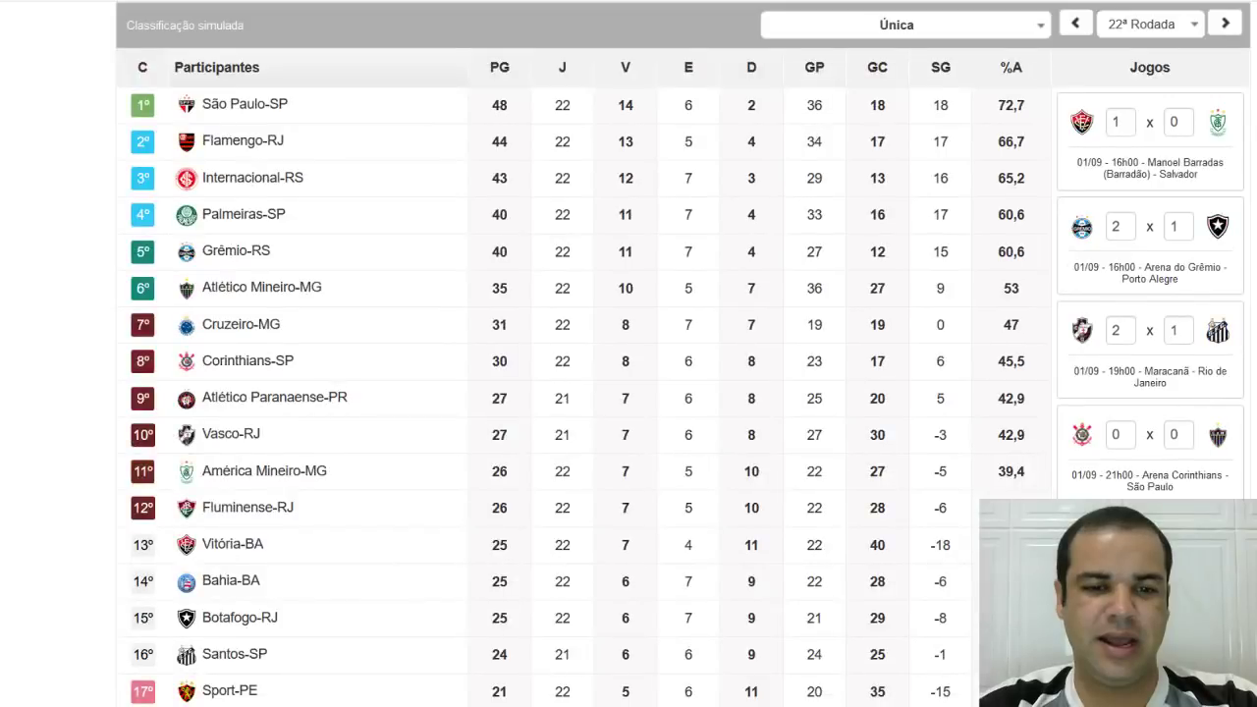